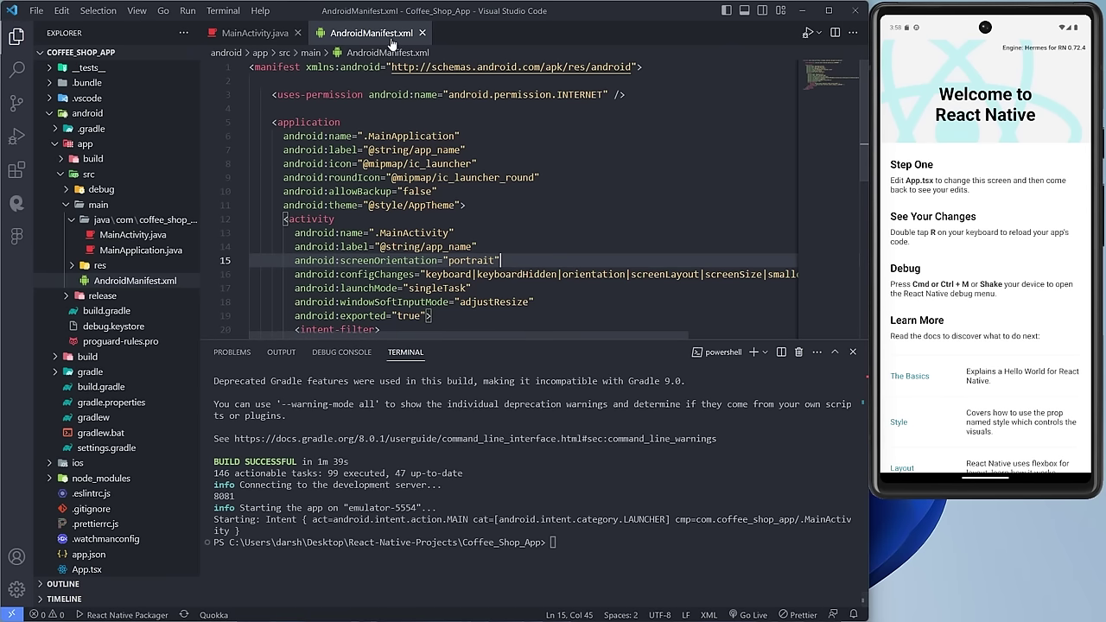
- Close AndroidManifest.xml and MainActivity.java and collapse the android folder in the project tree
{"action": "left_click", "coordinate": [422, 32]}
{"action": "left_click", "coordinate": [300, 33]}
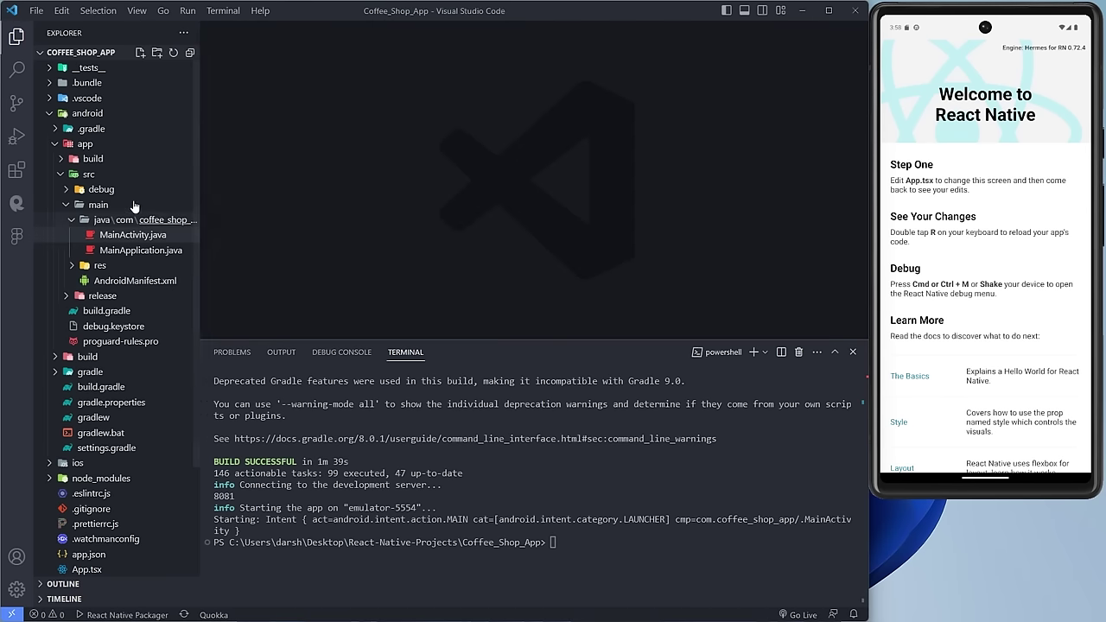
{"action": "left_click", "coordinate": [51, 113]}
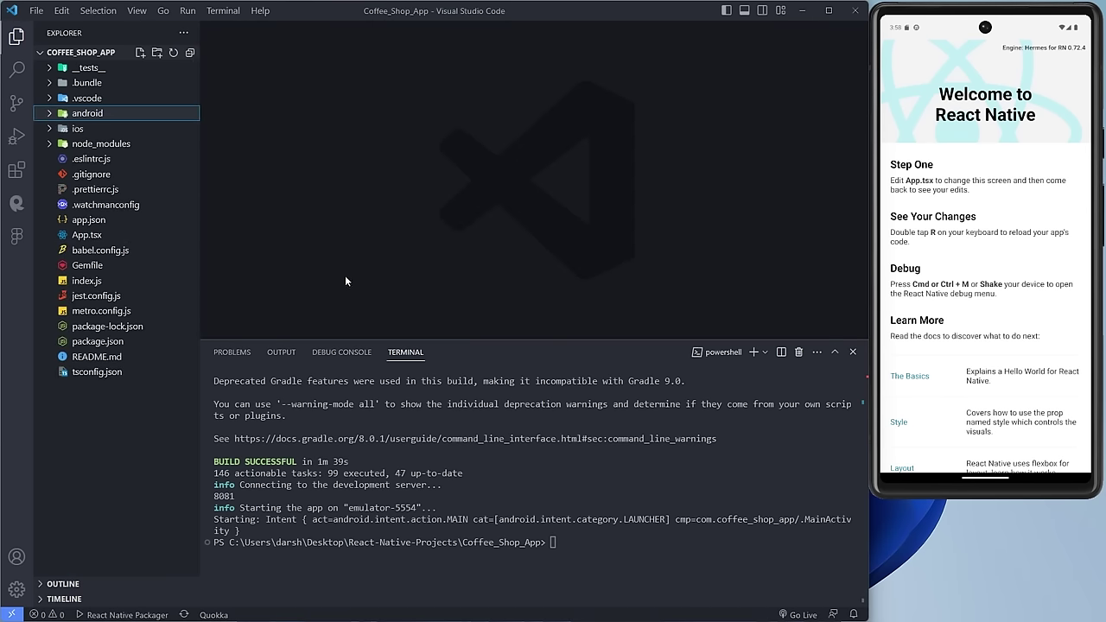
- Go into the android directory in the terminal and run ./gradlew clean
{"action": "left_click", "coordinate": [663, 559]}
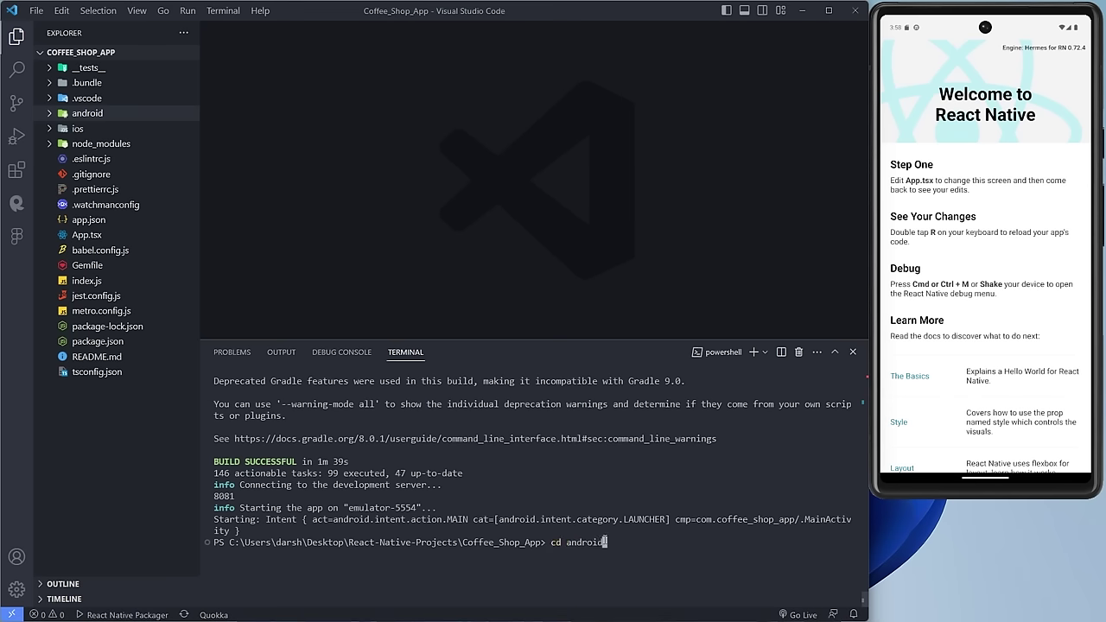
{"action": "type", "text": "cd android"}
{"action": "key", "text": "Return"}
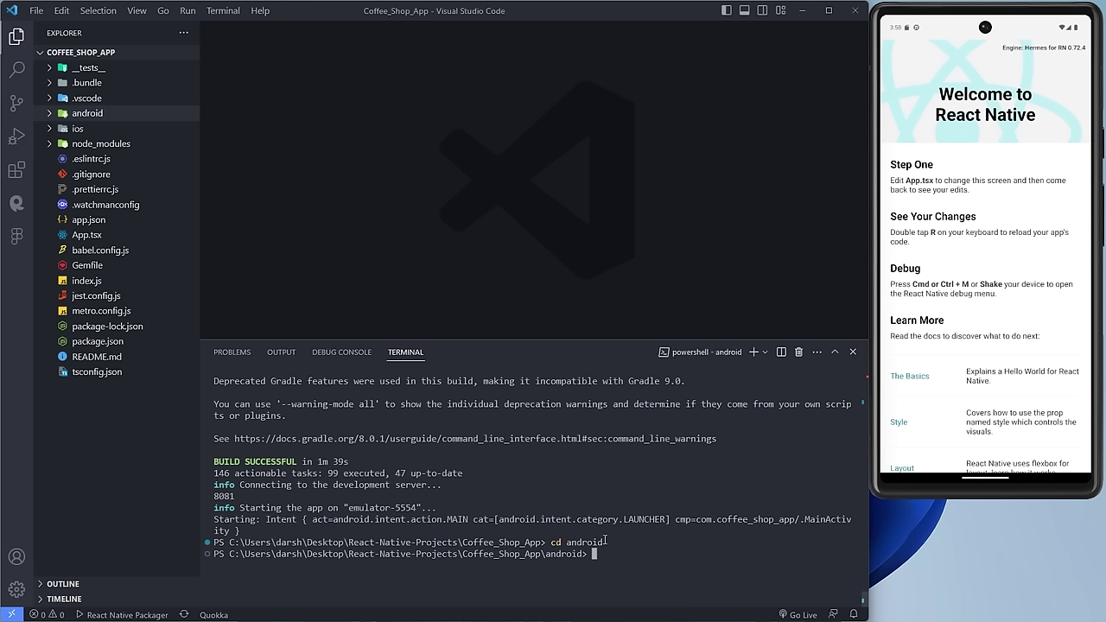
{"action": "type", "text": "./gradlew"}
{"action": "type", "text": "lew clean"}
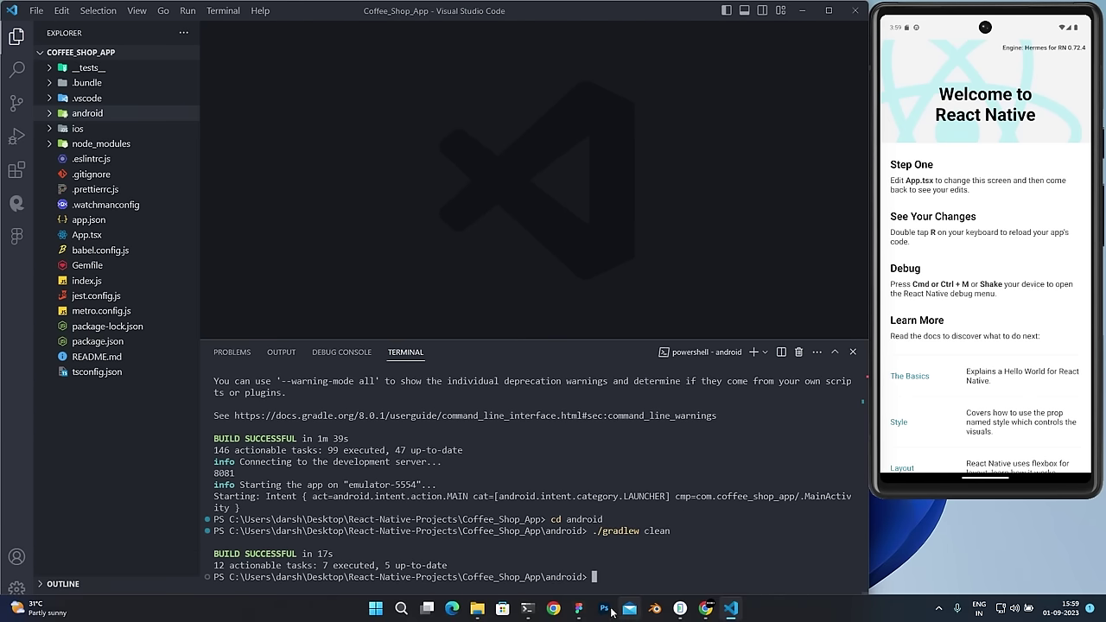
- Switch to File Explorer and go up from Coffee_Shop_App to the React-Native-Projects folder
{"action": "left_click", "coordinate": [480, 612]}
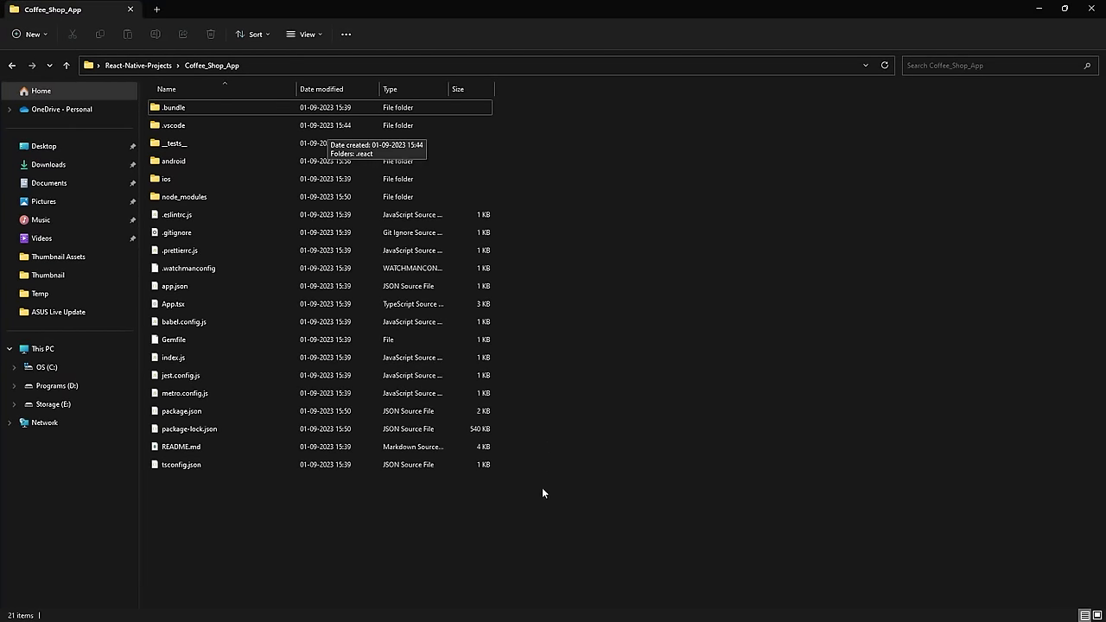
{"action": "key", "text": "alt+Up"}
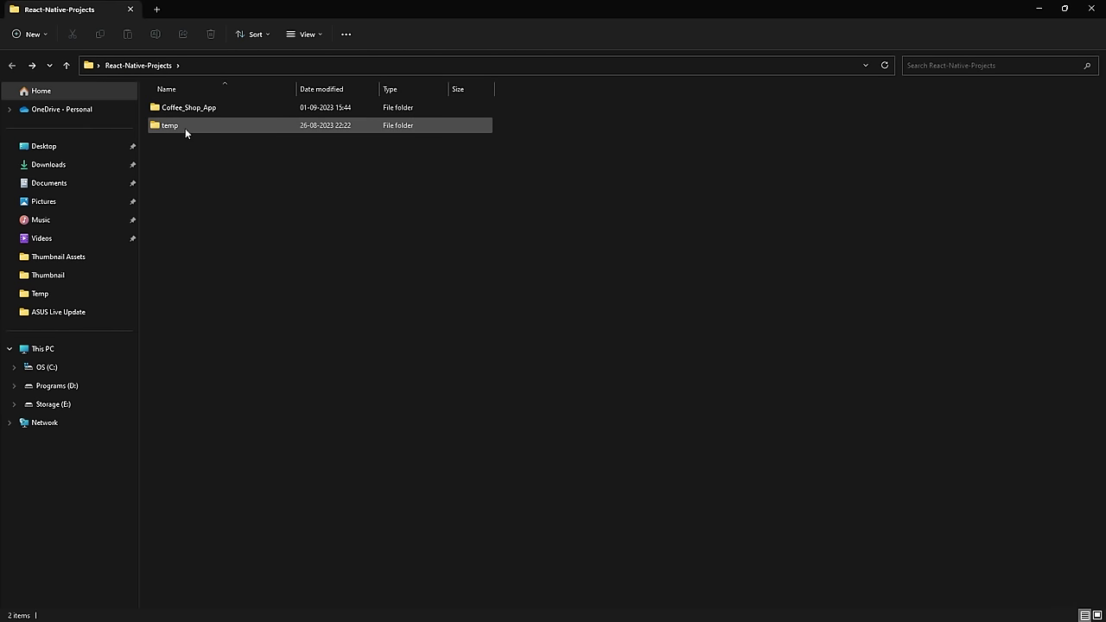
{"action": "mouse_move", "coordinate": [570, 618]}
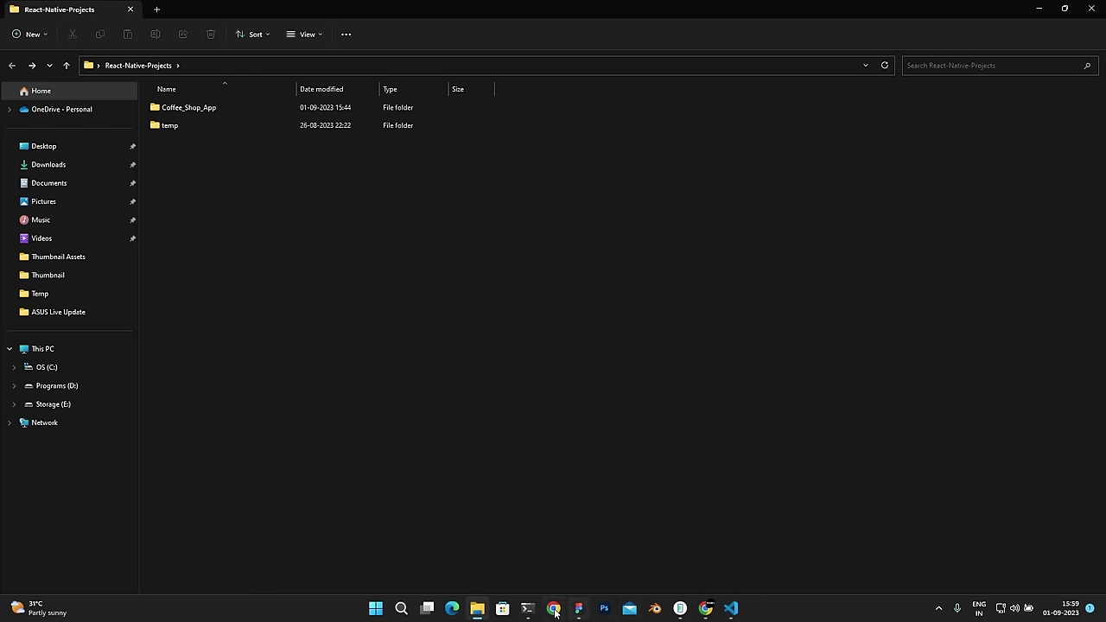
- Switch to the Coffee-Shop-App GitHub repository in Chrome and look into the assets and lottie folders under src
{"action": "left_click", "coordinate": [706, 609]}
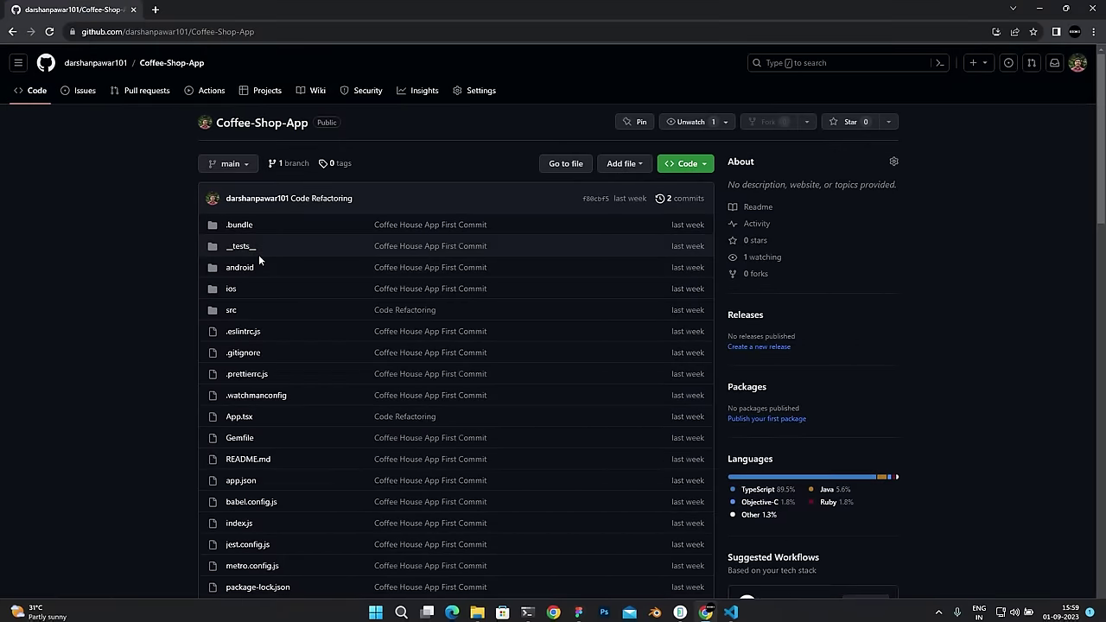
{"action": "scroll", "coordinate": [14, 260], "scroll_direction": "down", "scroll_amount": 2}
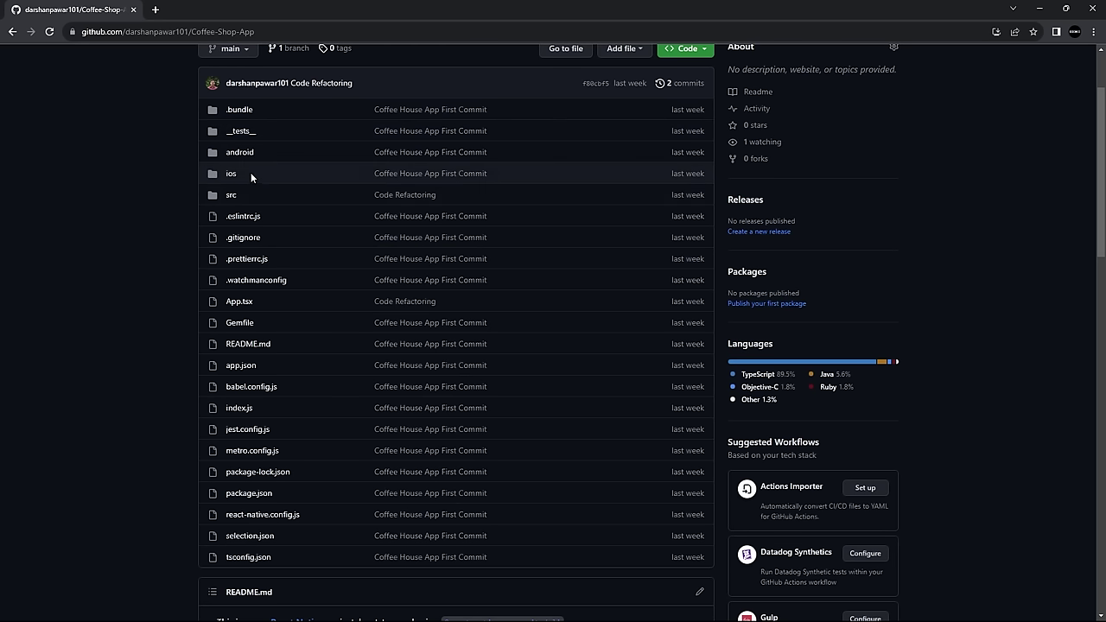
{"action": "scroll", "coordinate": [155, 227], "scroll_direction": "up", "scroll_amount": 2}
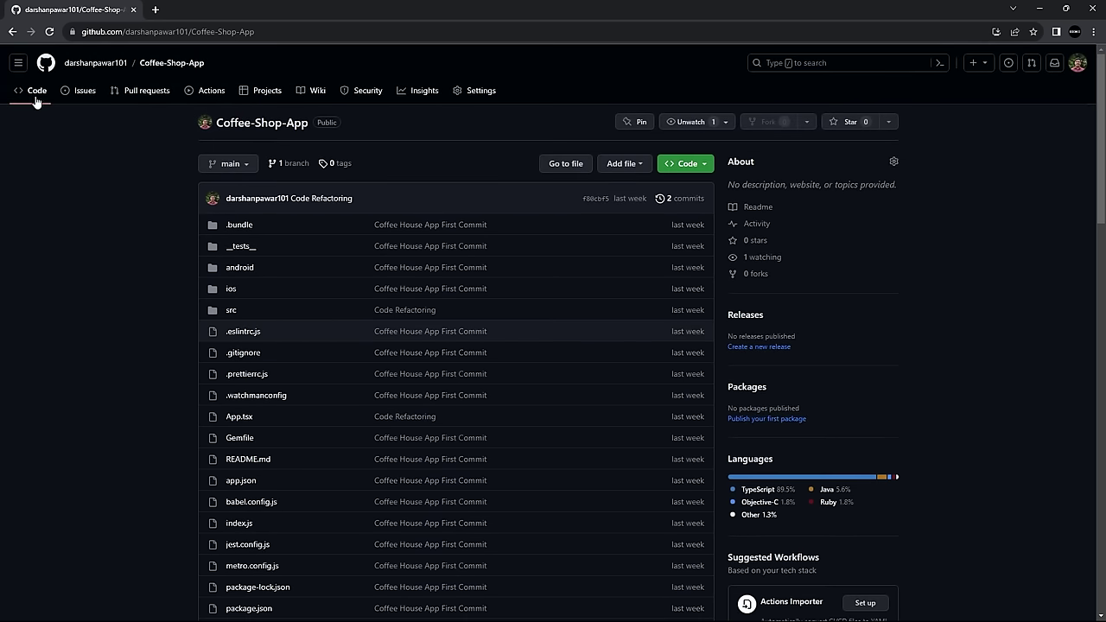
{"action": "left_click", "coordinate": [233, 311]}
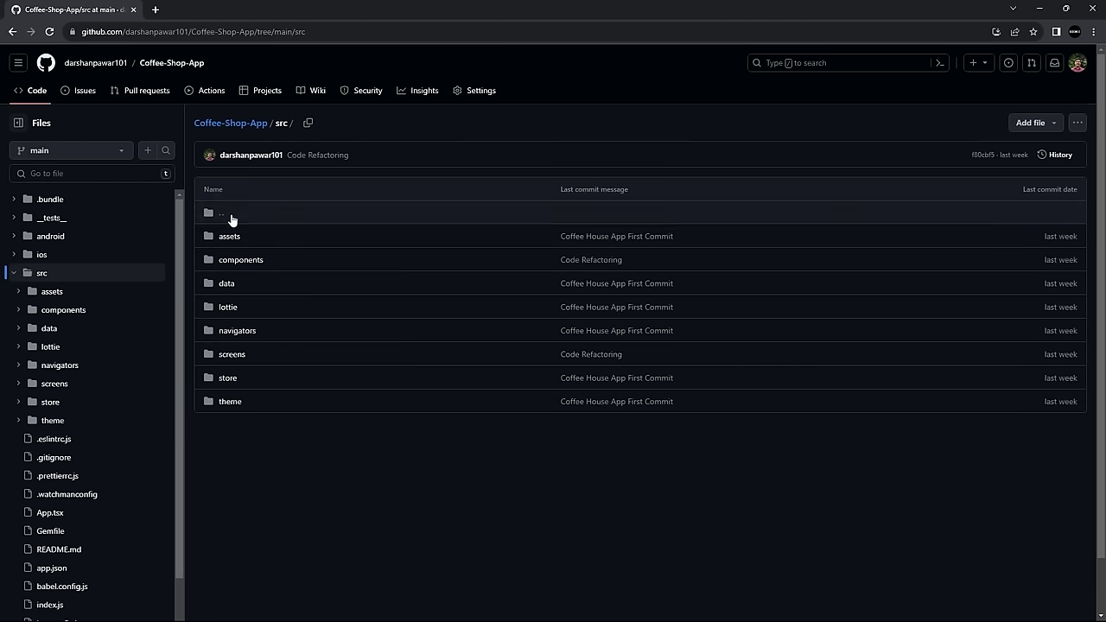
{"action": "left_click", "coordinate": [238, 241]}
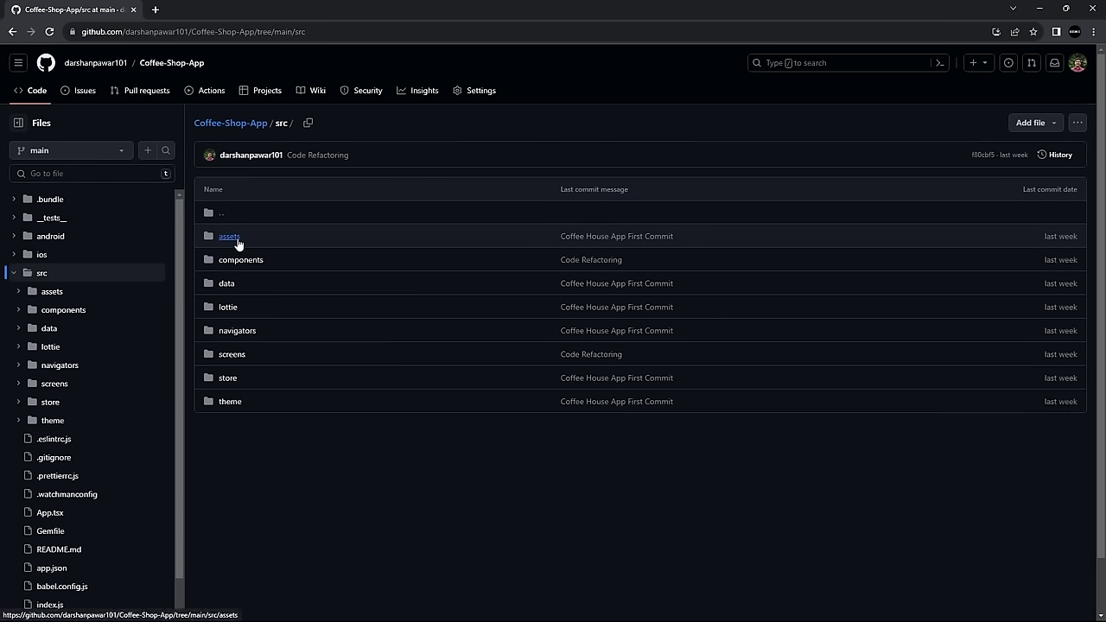
{"action": "key", "text": "alt+Left"}
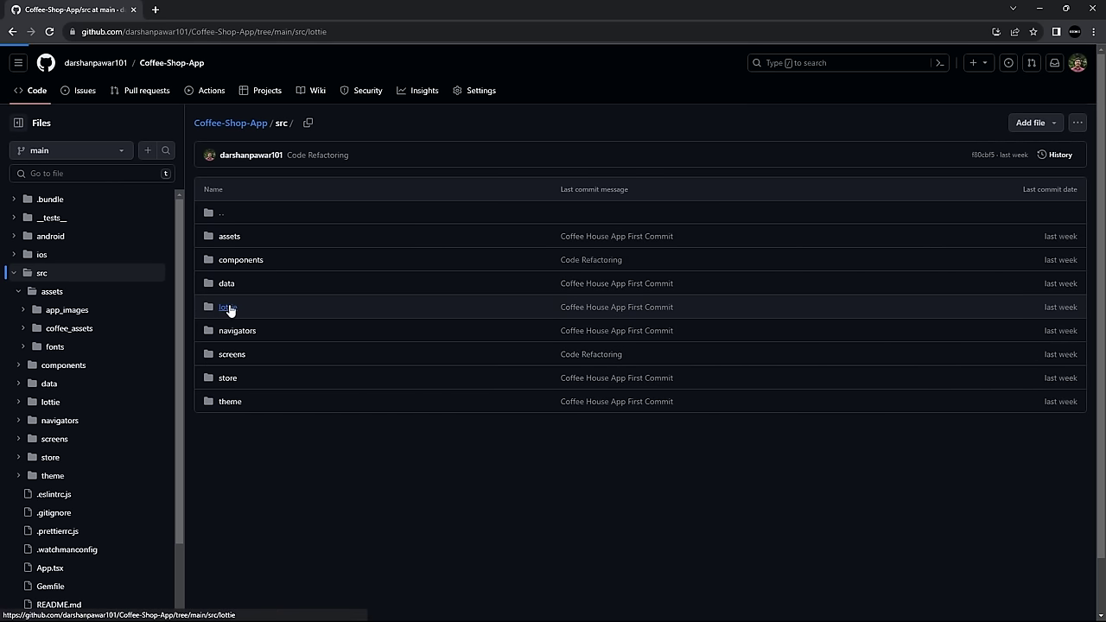
{"action": "left_click", "coordinate": [228, 308]}
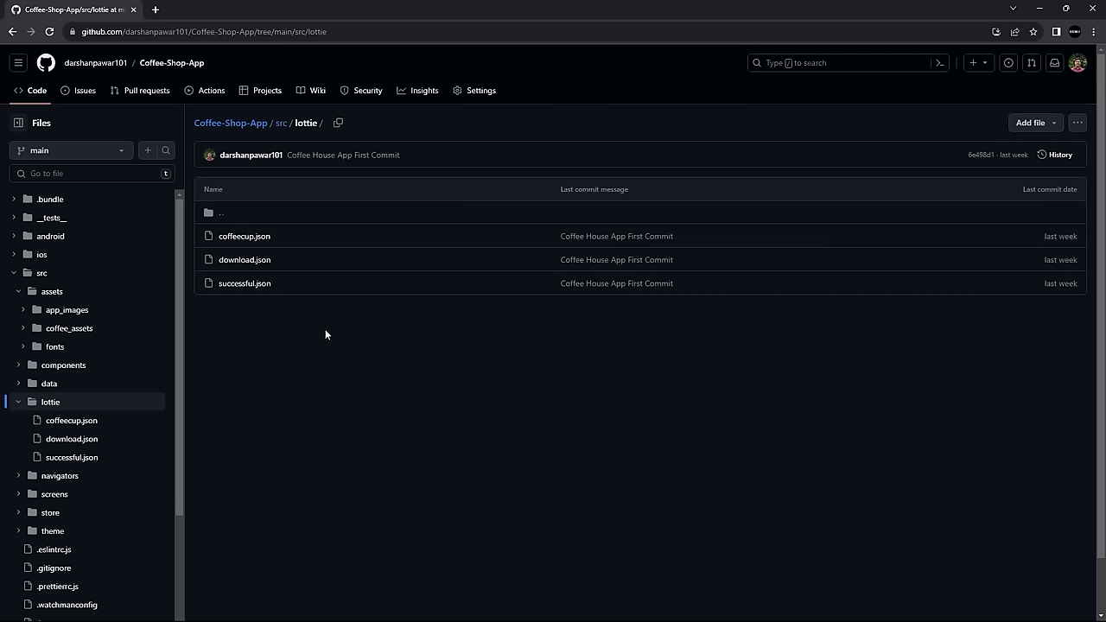
- Return to the Coffee-Shop-App repository root and look through its file list down to selection.json
{"action": "key", "text": "alt+Left"}
{"action": "key", "text": "alt+Left"}
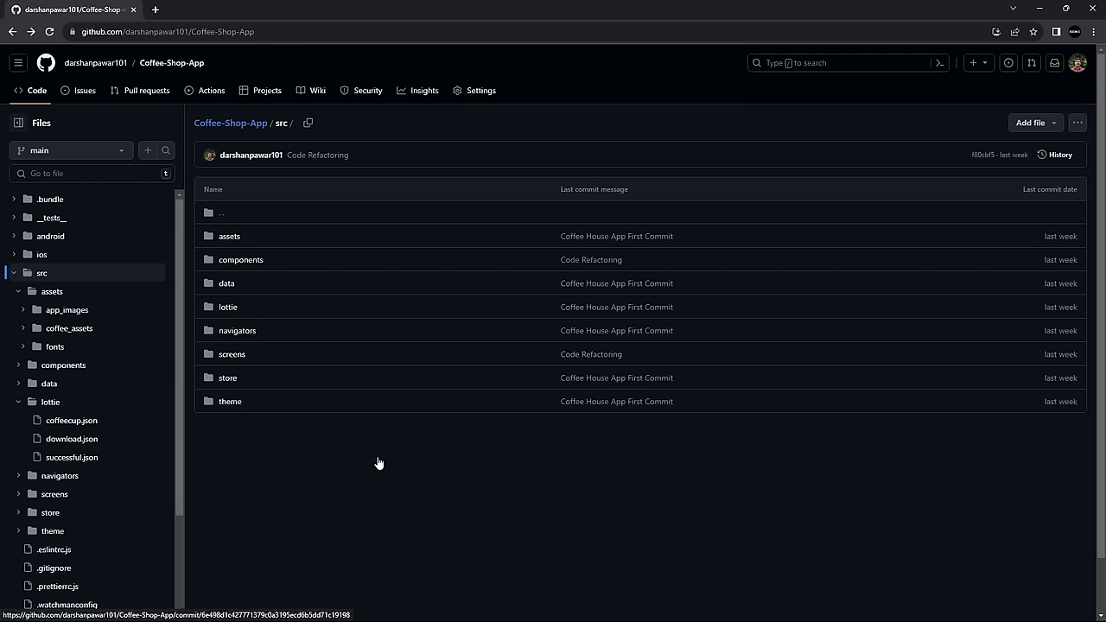
{"action": "scroll", "coordinate": [378, 461], "scroll_direction": "down", "scroll_amount": 4}
{"action": "scroll", "coordinate": [262, 338], "scroll_direction": "up", "scroll_amount": 1}
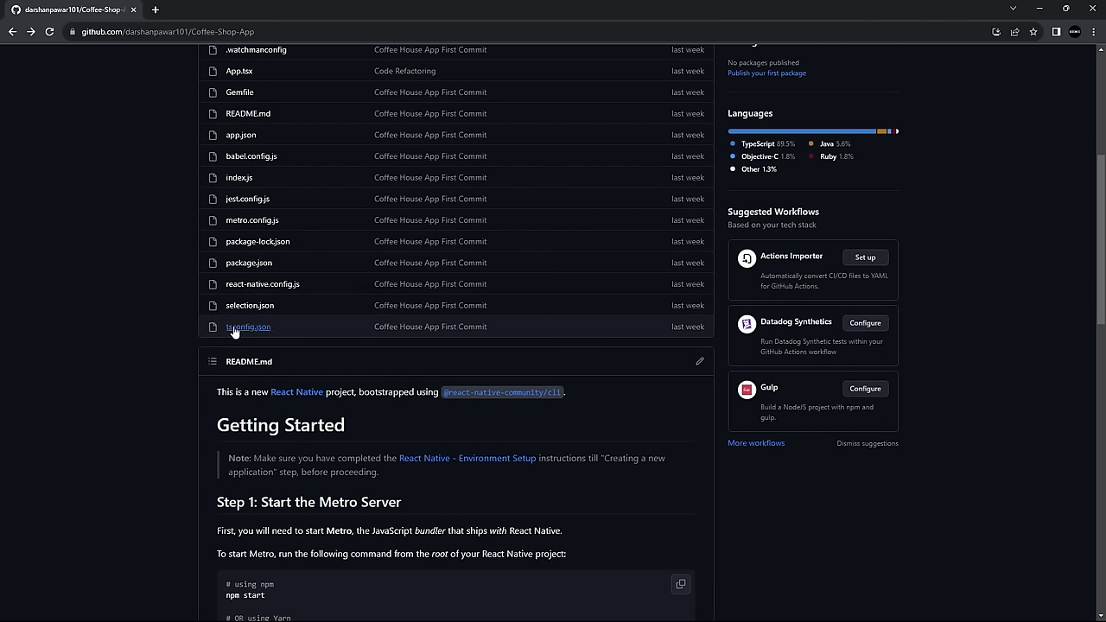
{"action": "scroll", "coordinate": [289, 305], "scroll_direction": "up", "scroll_amount": 2}
{"action": "scroll", "coordinate": [294, 307], "scroll_direction": "up", "scroll_amount": 1}
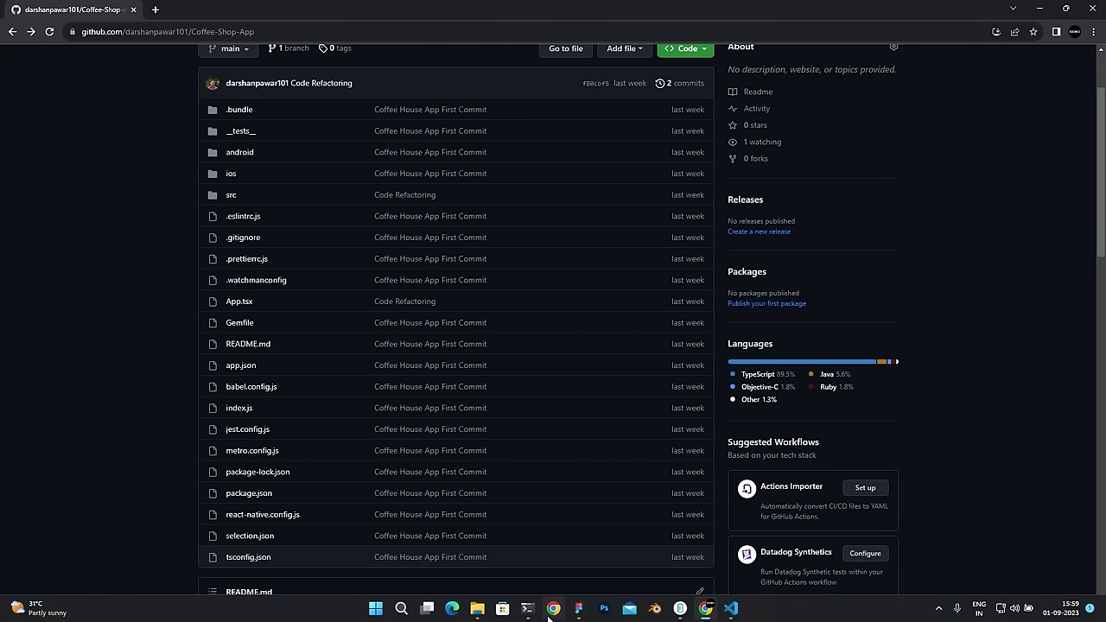
- Switch to File Explorer and look into the assets and lottie subfolders of the temp folder
{"action": "left_click", "coordinate": [487, 612]}
{"action": "double_click", "coordinate": [180, 128]}
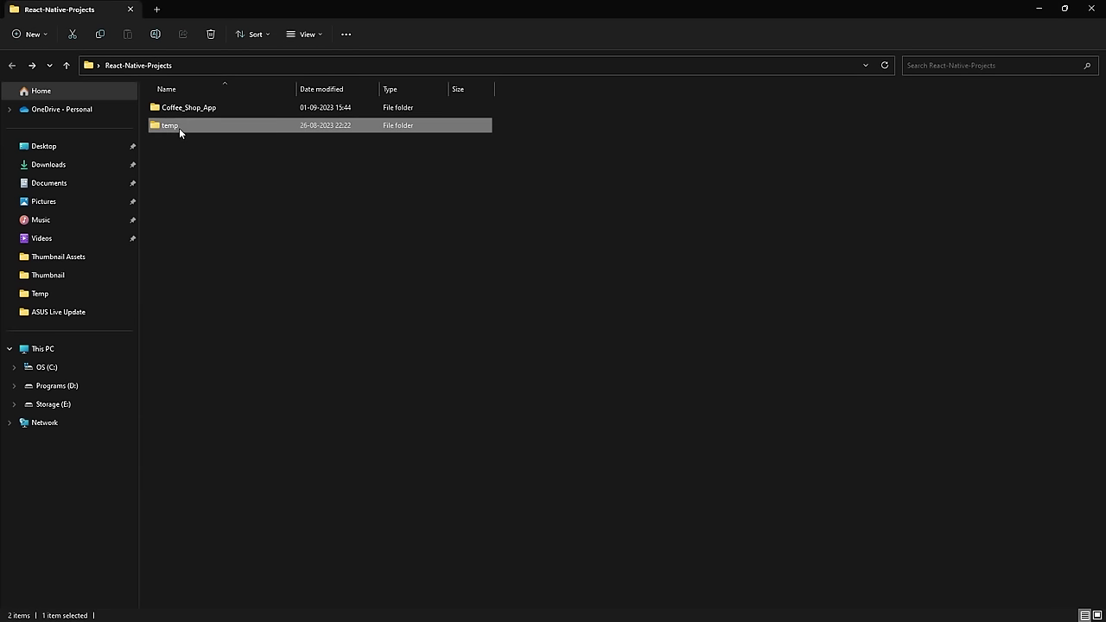
{"action": "double_click", "coordinate": [179, 108]}
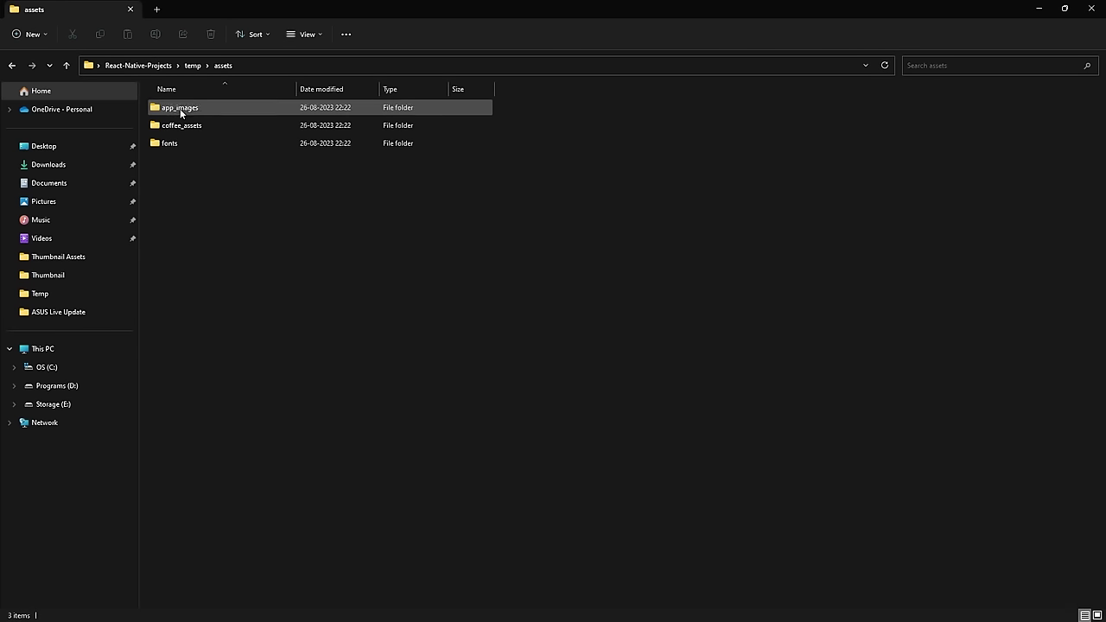
{"action": "key", "text": "alt+Left"}
{"action": "double_click", "coordinate": [178, 124]}
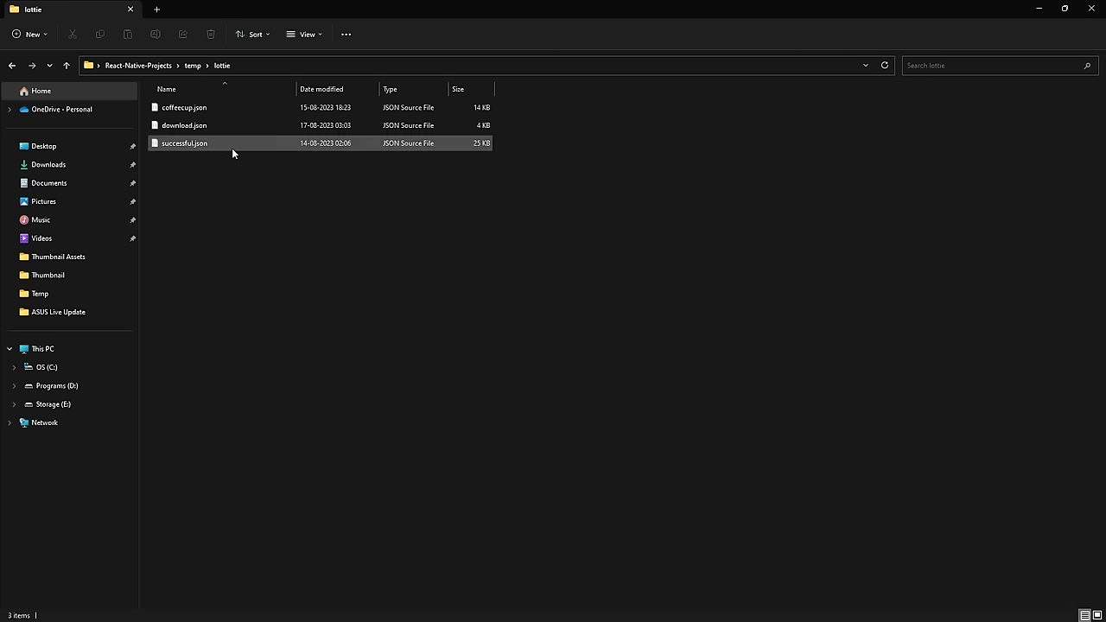
{"action": "key", "text": "alt+Left"}
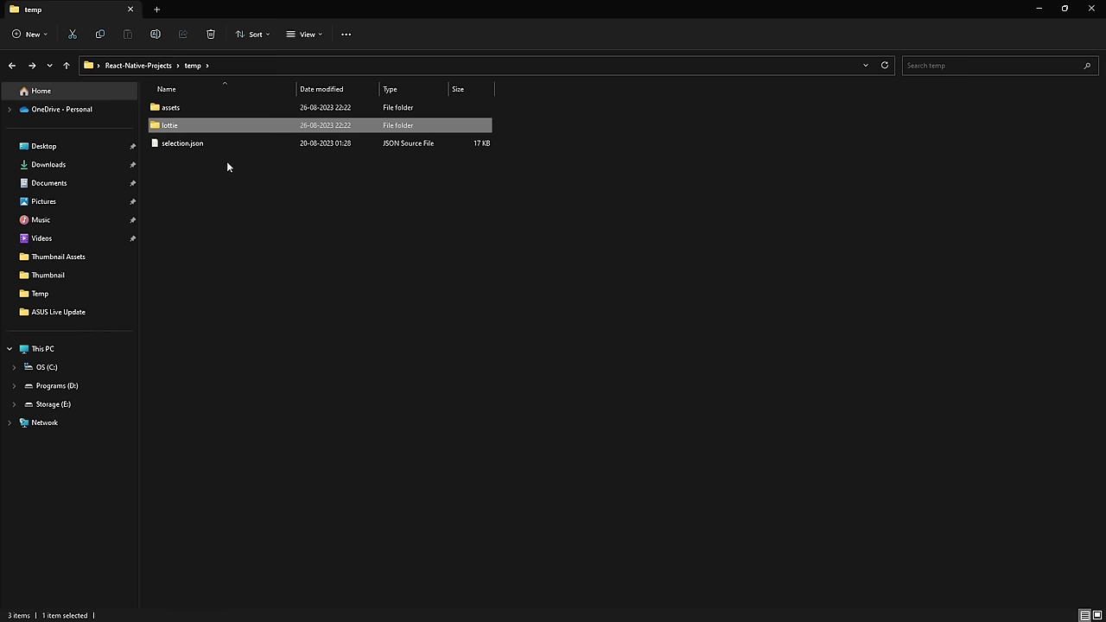
- View the images in the app_images folder inside temp's assets folder
{"action": "double_click", "coordinate": [195, 106]}
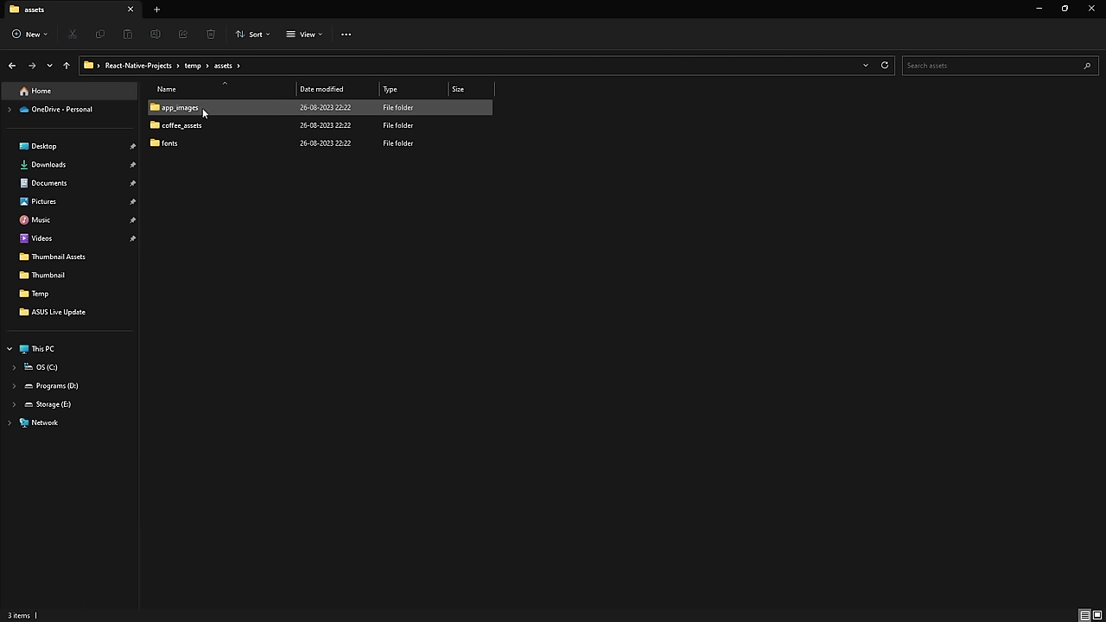
{"action": "double_click", "coordinate": [202, 108]}
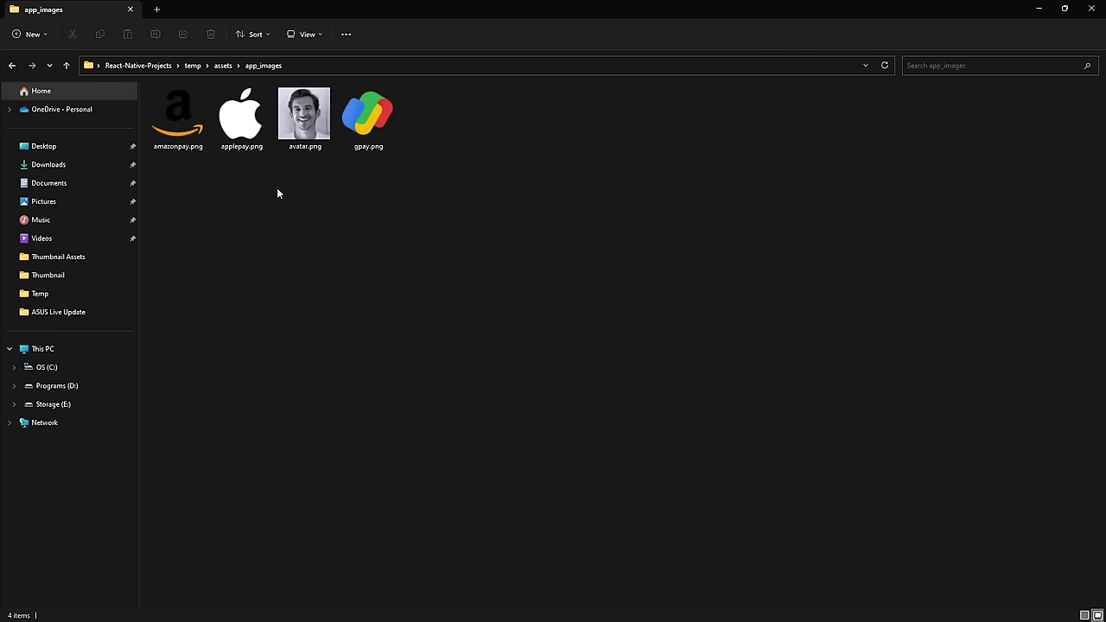
{"action": "key", "text": "alt+Left"}
- View the portrait and square folders of americano in coffee_assets, and return to the assets folder
{"action": "double_click", "coordinate": [177, 124]}
{"action": "double_click", "coordinate": [180, 109]}
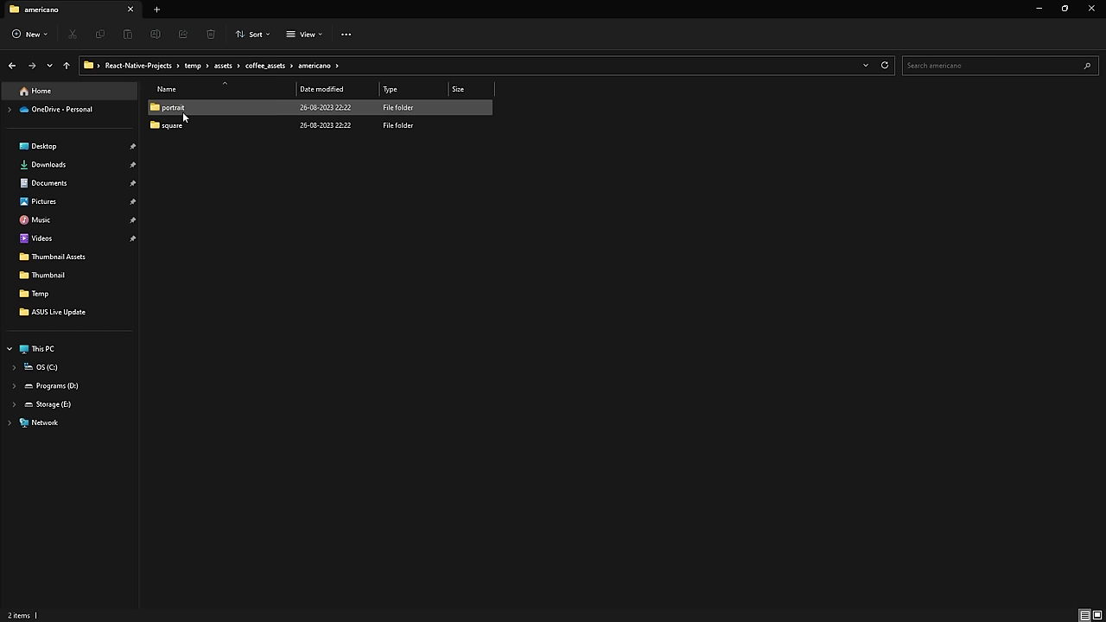
{"action": "double_click", "coordinate": [184, 109]}
{"action": "key", "text": "alt+Left"}
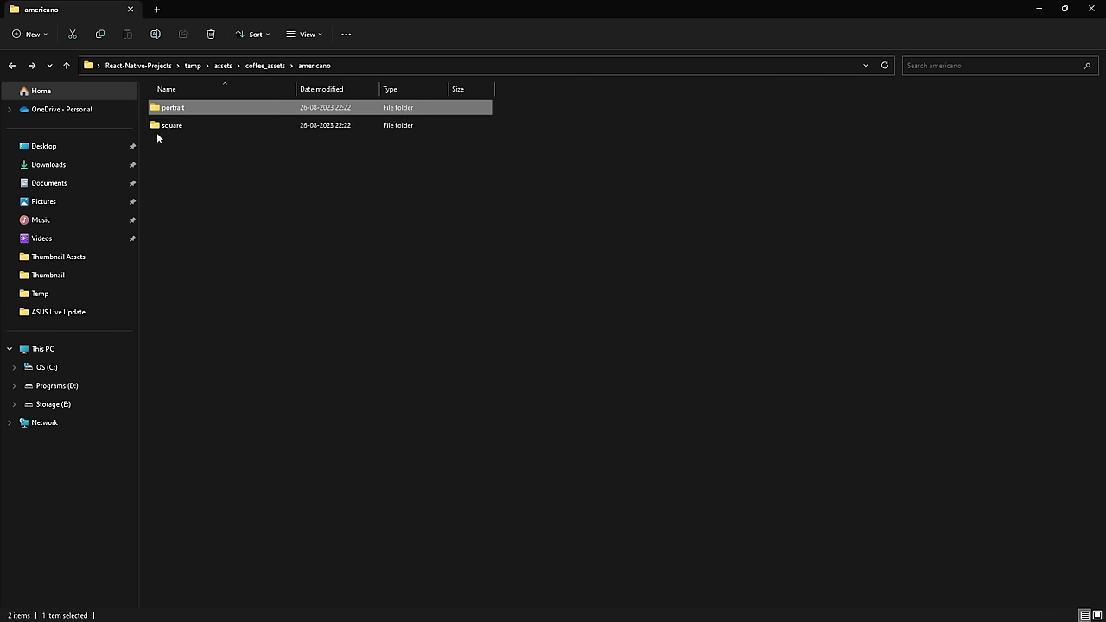
{"action": "double_click", "coordinate": [165, 126]}
{"action": "key", "text": "alt+Left"}
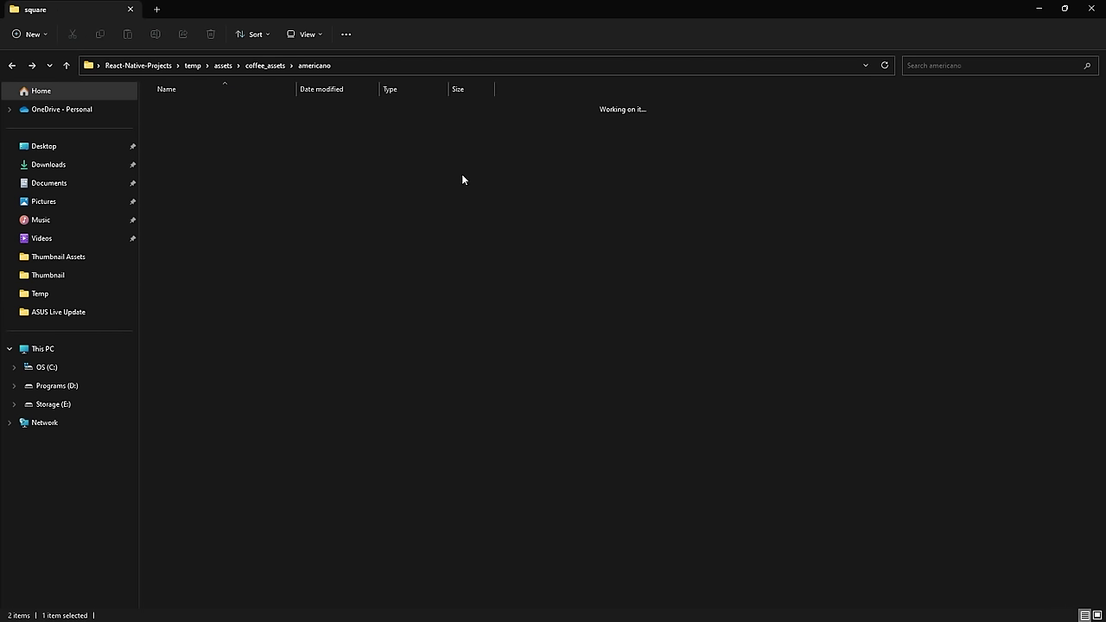
{"action": "key", "text": "alt+Left"}
{"action": "key", "text": "alt+Left"}
- Examine the Poppins font files and app_icons.ttf in the fonts folder, and go back up to temp
{"action": "left_click", "coordinate": [184, 144]}
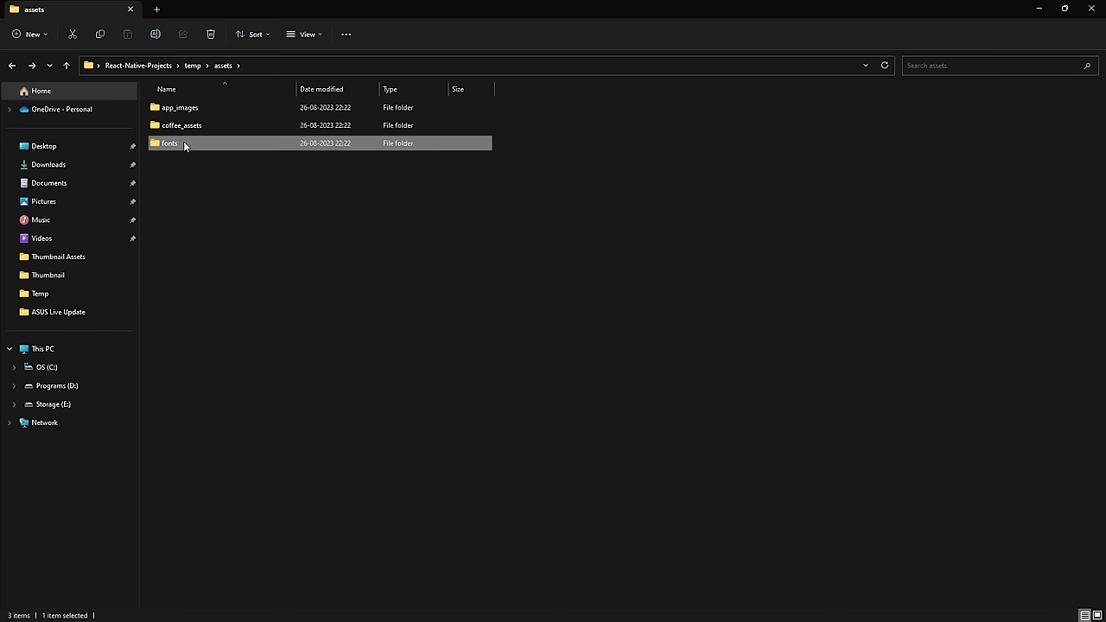
{"action": "double_click", "coordinate": [184, 144]}
{"action": "left_click_drag", "start_coordinate": [532, 129], "coordinate": [366, 284]}
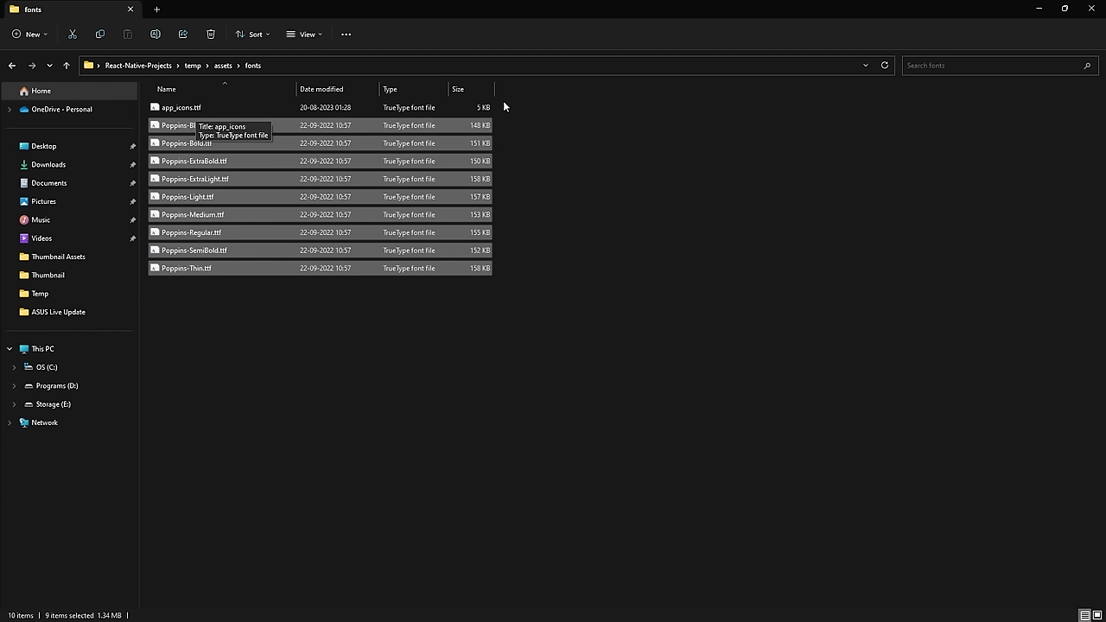
{"action": "left_click_drag", "start_coordinate": [504, 105], "coordinate": [407, 305]}
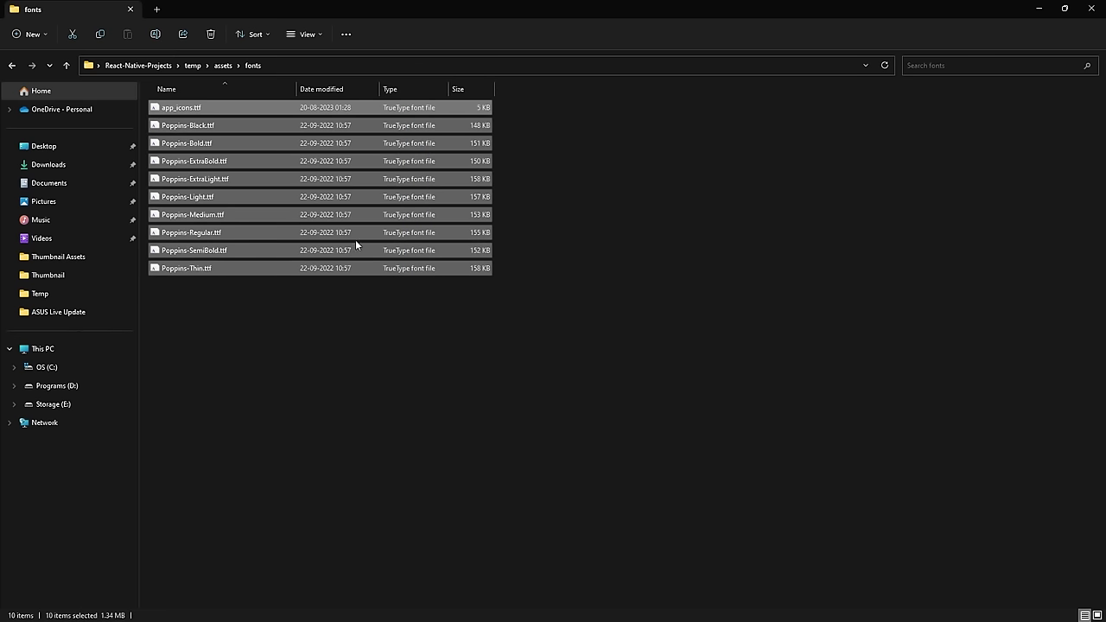
{"action": "left_click", "coordinate": [182, 110]}
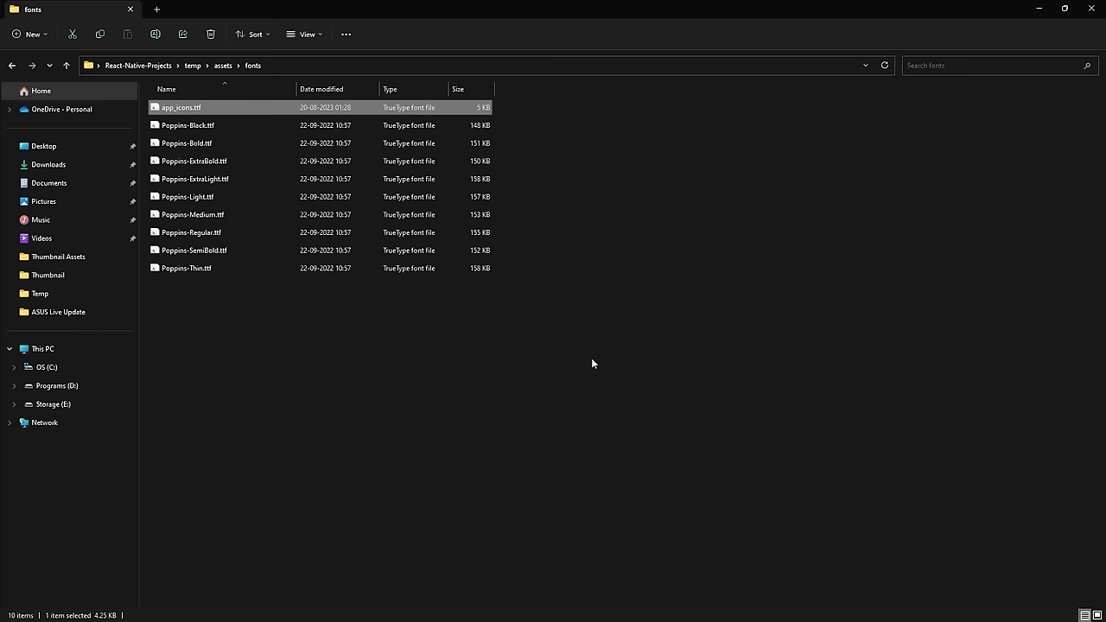
{"action": "key", "text": "alt+Up"}
{"action": "key", "text": "alt+Up"}
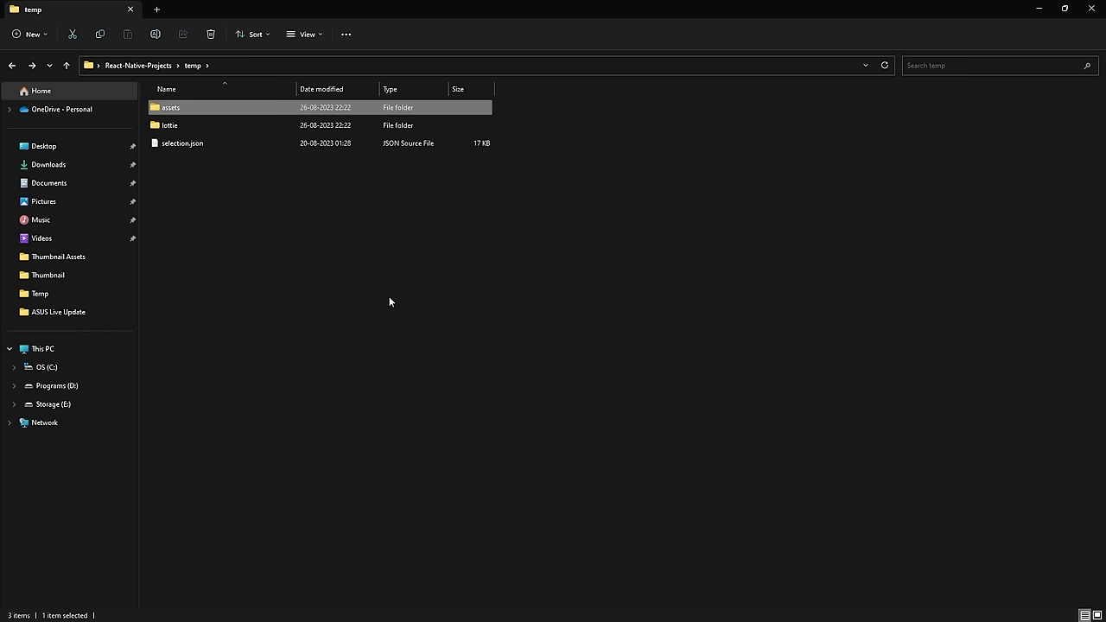
{"action": "left_click", "coordinate": [322, 262]}
{"action": "left_click", "coordinate": [191, 147]}
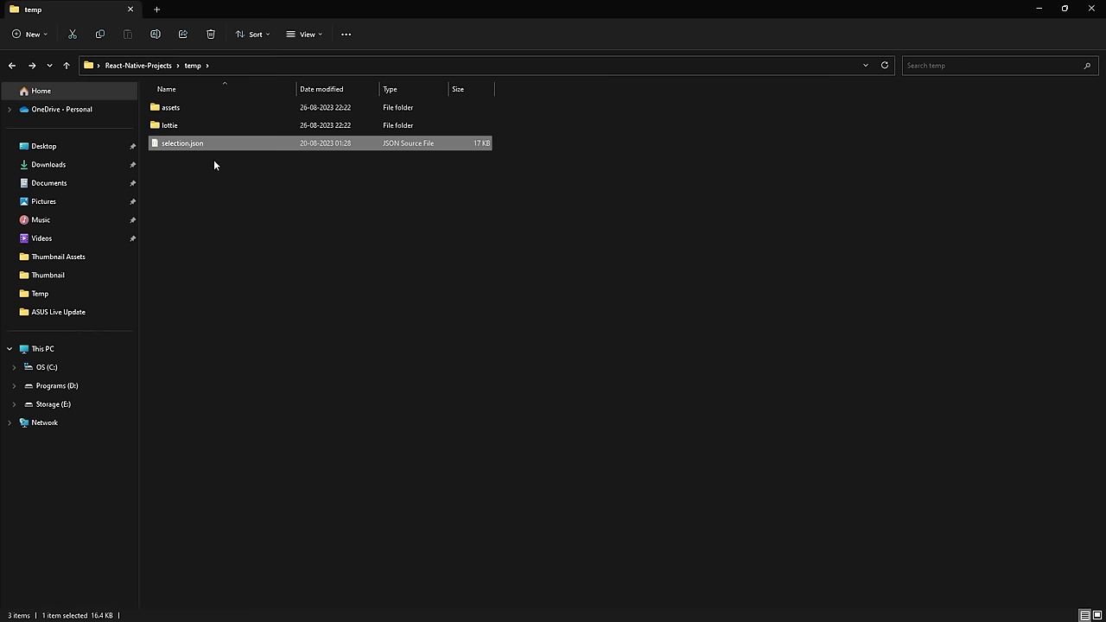
{"action": "left_click", "coordinate": [387, 259]}
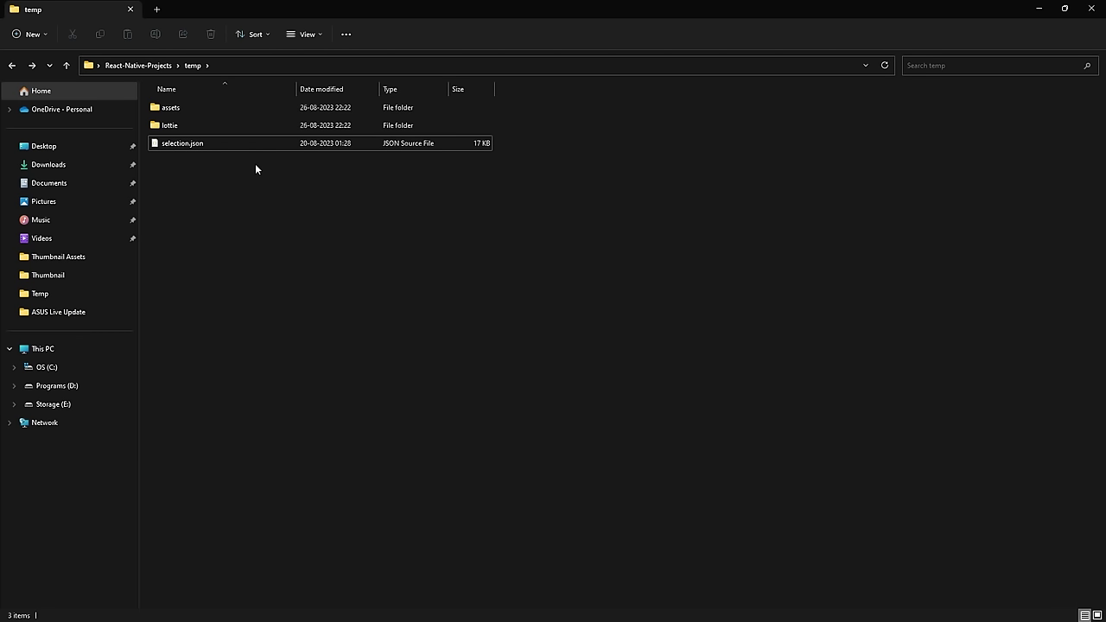
{"action": "double_click", "coordinate": [204, 147]}
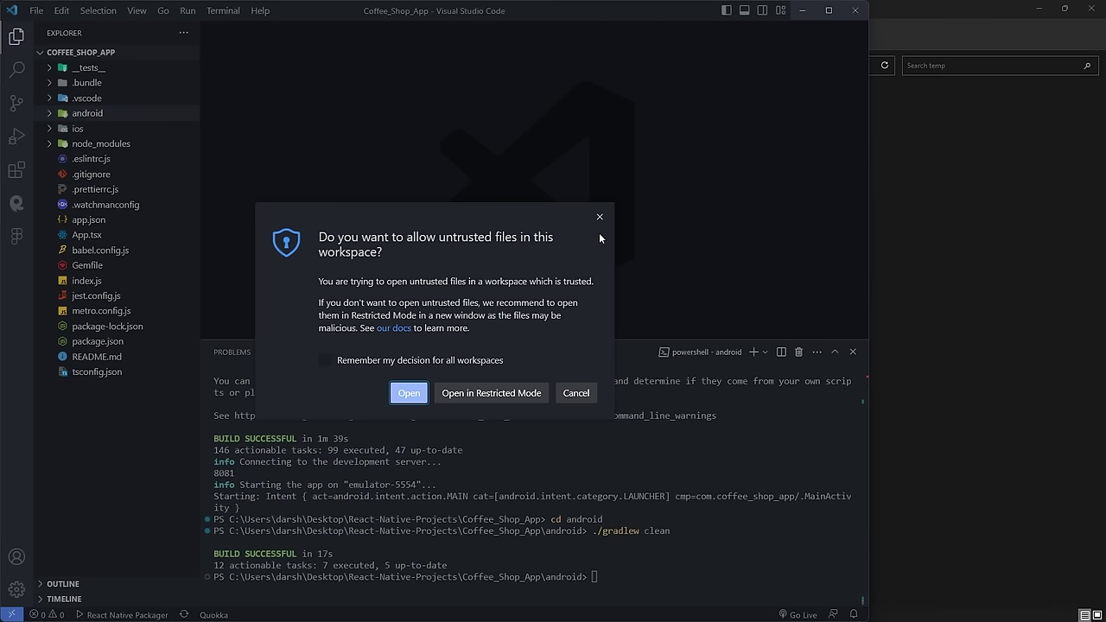
{"action": "left_click", "coordinate": [600, 217]}
{"action": "left_click", "coordinate": [903, 211]}
- Look at app_icons.ttf in the fonts folder inside temp's assets folder, and return to temp
{"action": "left_click", "coordinate": [214, 107]}
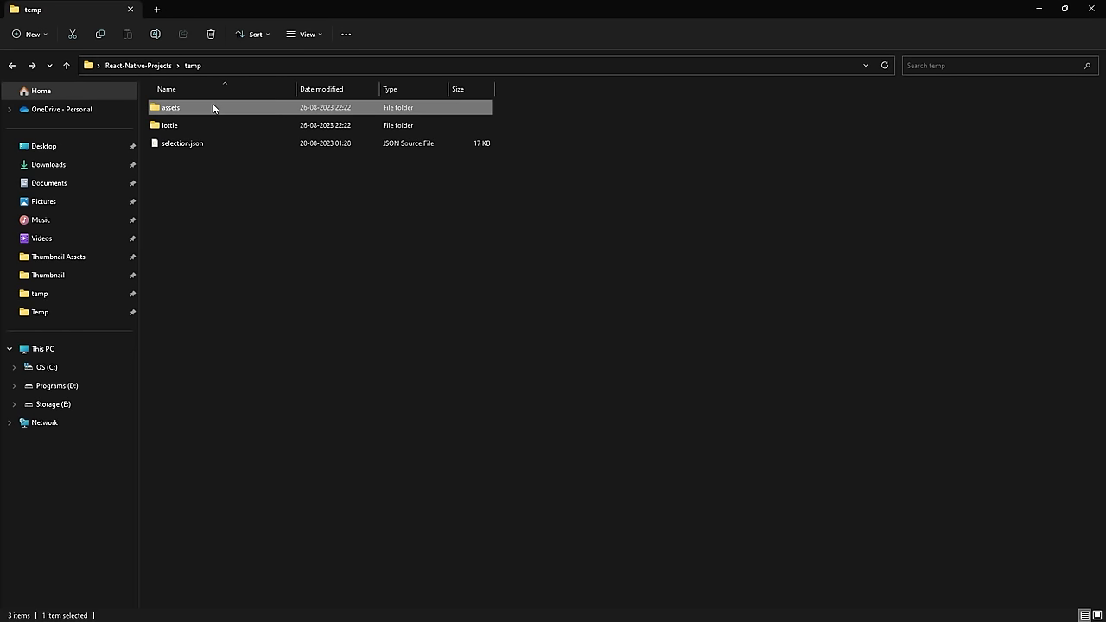
{"action": "double_click", "coordinate": [212, 107]}
{"action": "double_click", "coordinate": [190, 142]}
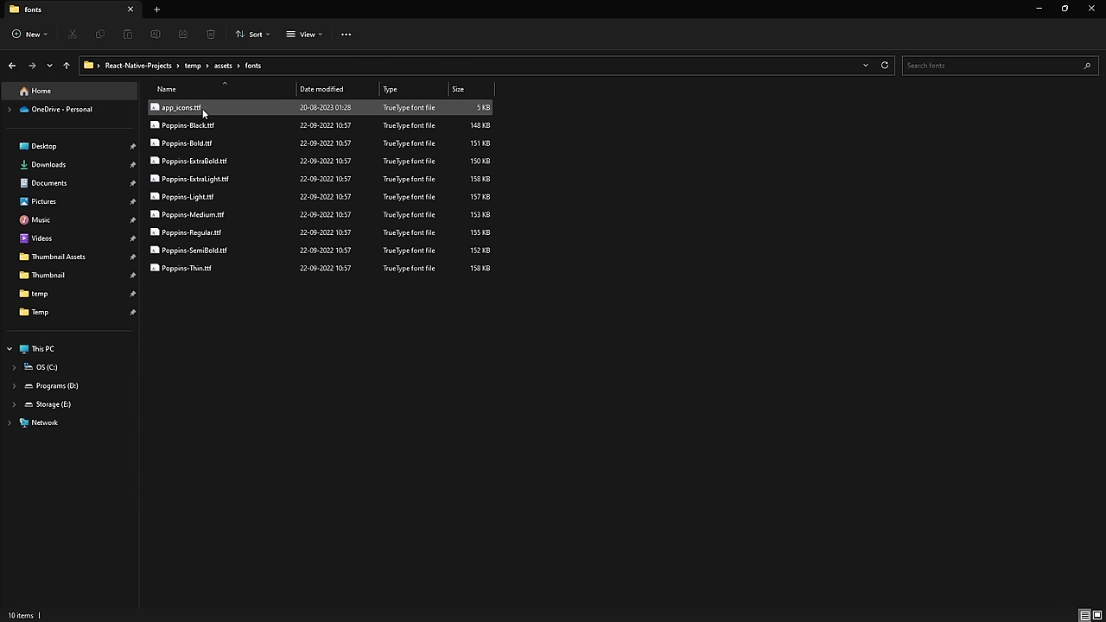
{"action": "key", "text": "BackSpace"}
{"action": "key", "text": "BackSpace"}
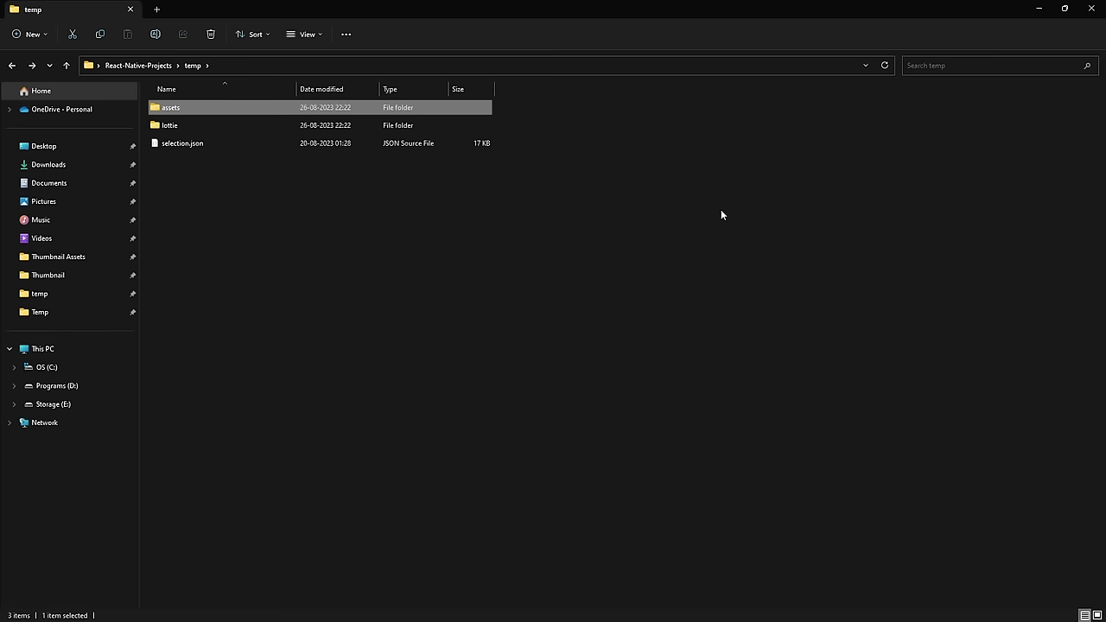
{"action": "left_click", "coordinate": [618, 218]}
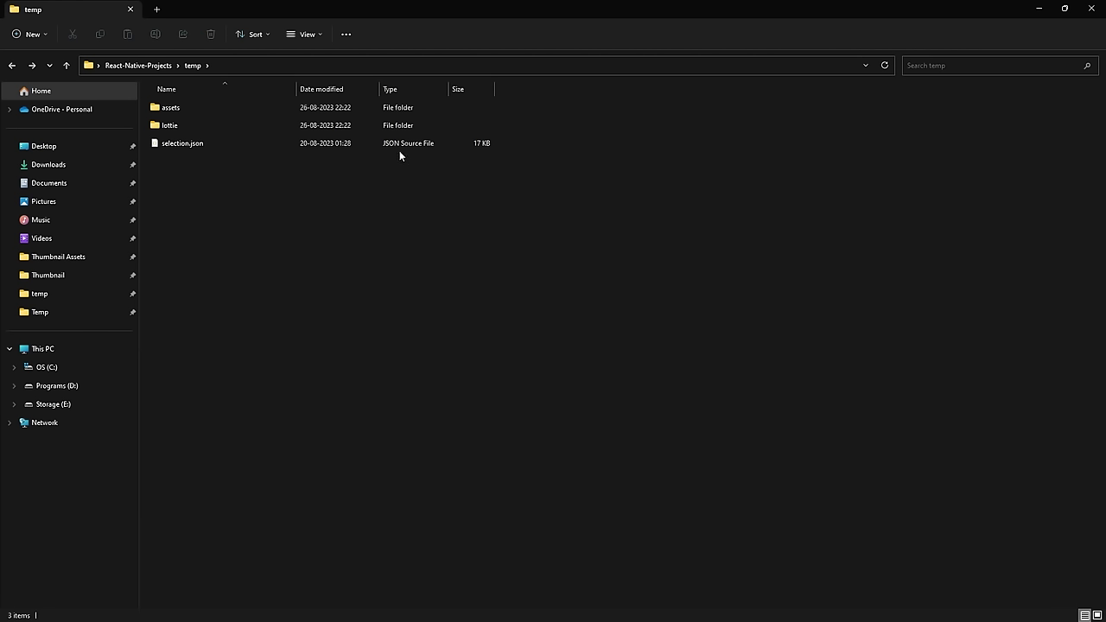
- Create a new folder named src in the root of the Coffee_Shop_App project folder
{"action": "key", "text": "BackSpace"}
{"action": "double_click", "coordinate": [199, 107]}
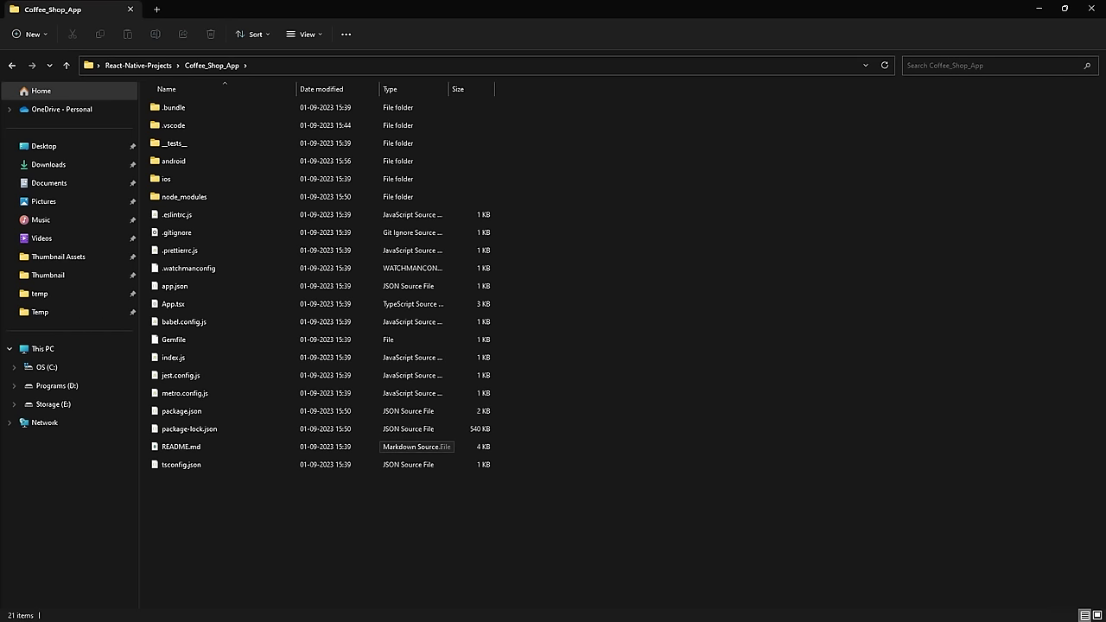
{"action": "left_click", "coordinate": [733, 610]}
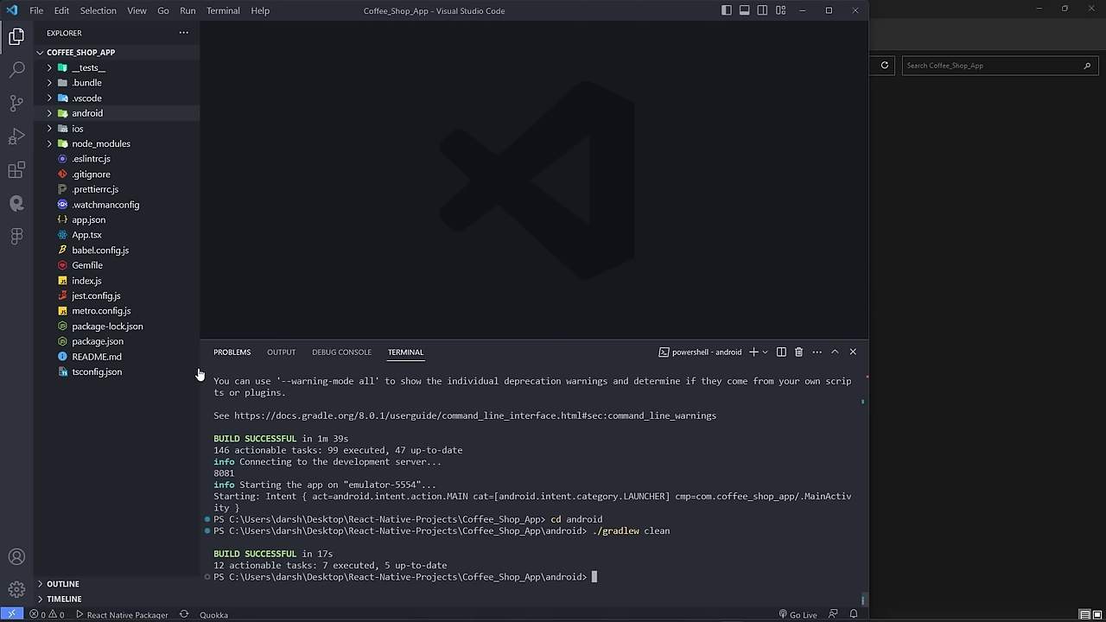
{"action": "left_click", "coordinate": [925, 229]}
{"action": "right_click", "coordinate": [760, 234]}
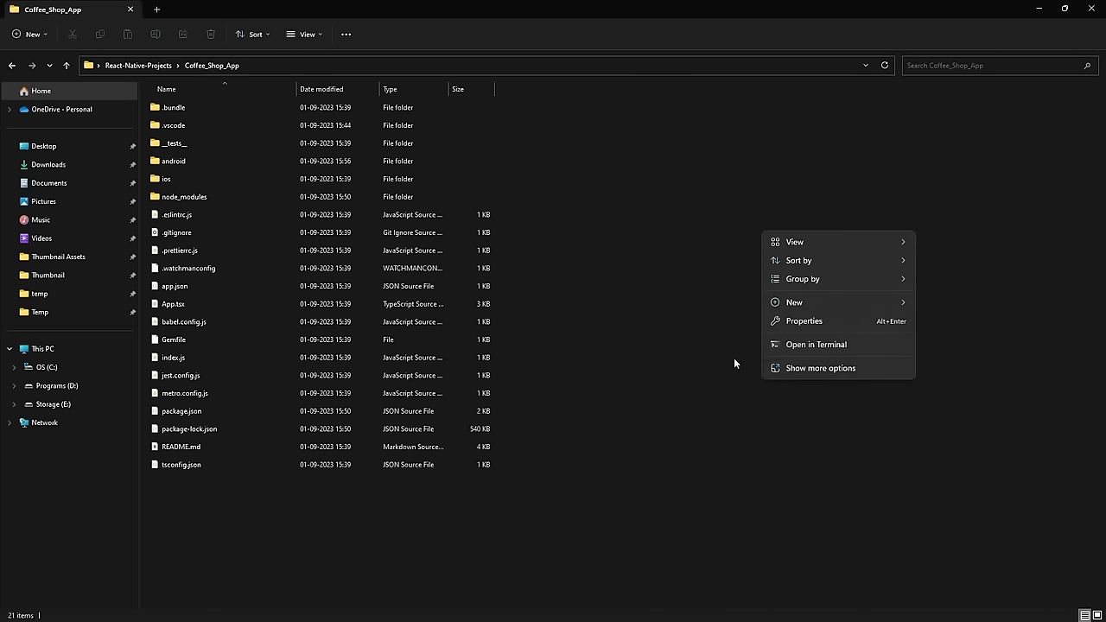
{"action": "mouse_move", "coordinate": [813, 305]}
{"action": "left_click", "coordinate": [923, 303]}
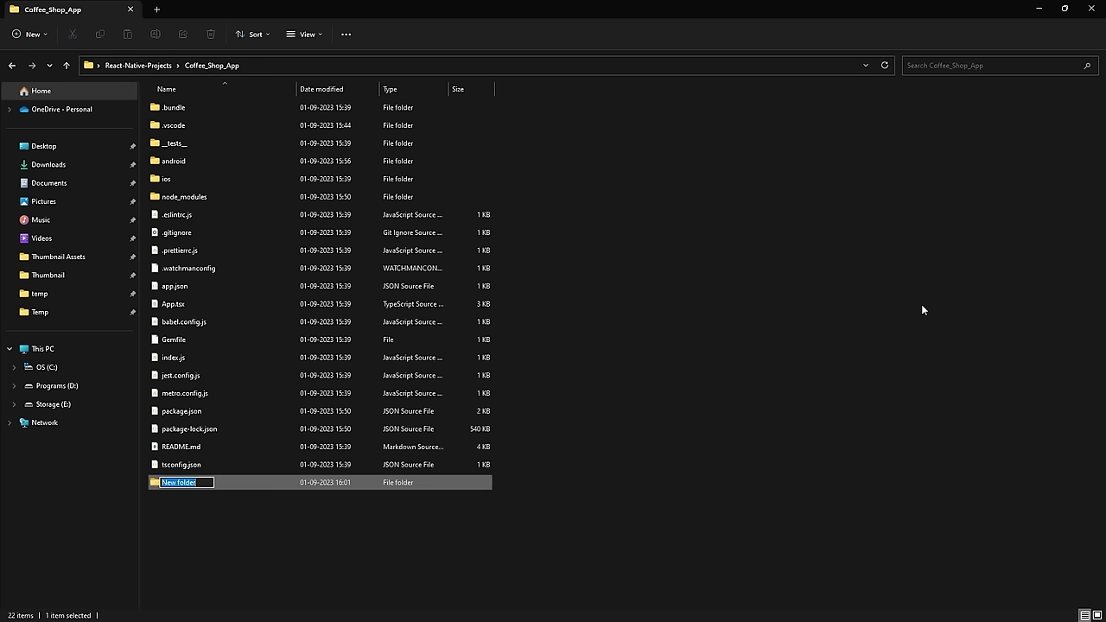
{"action": "type", "text": "src"}
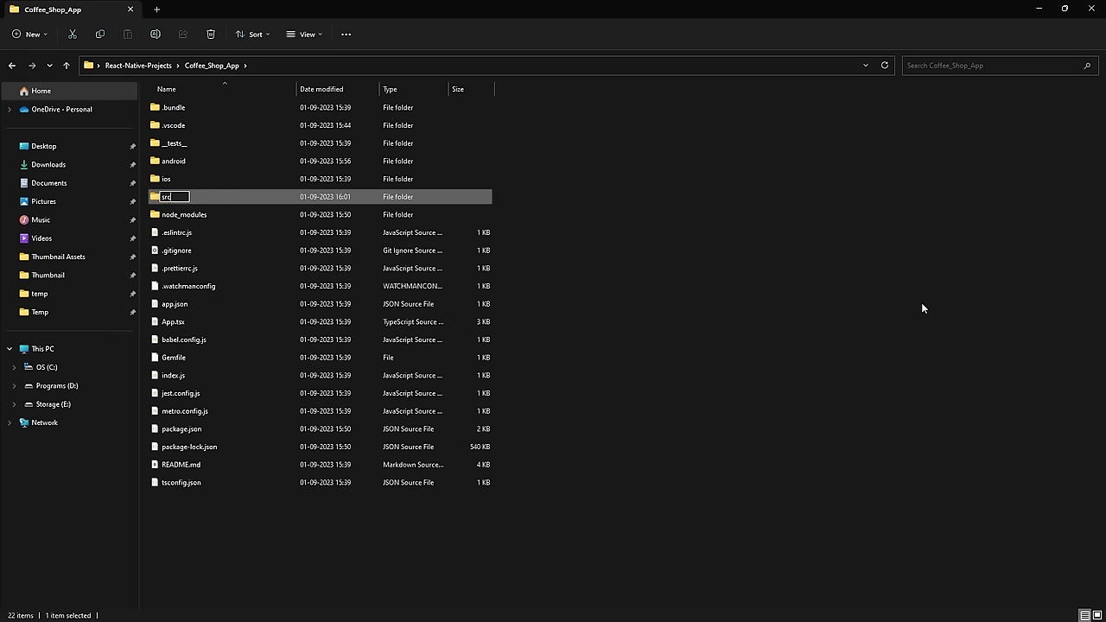
{"action": "key", "text": "Return"}
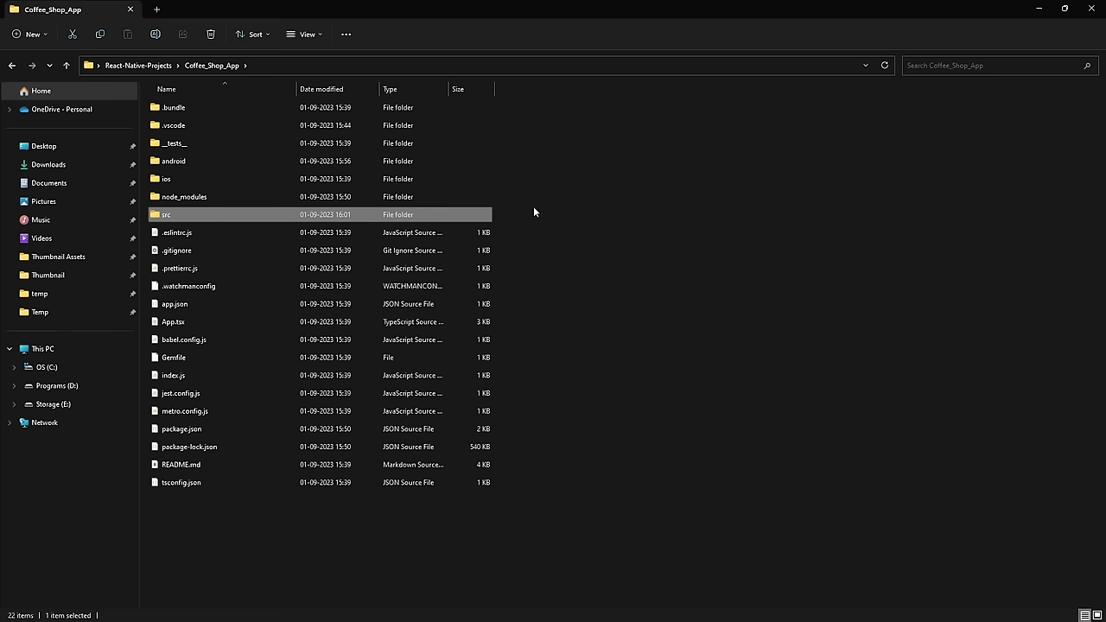
- Copy the assets folder from temp into the src folder of Coffee_Shop_App
{"action": "double_click", "coordinate": [458, 215]}
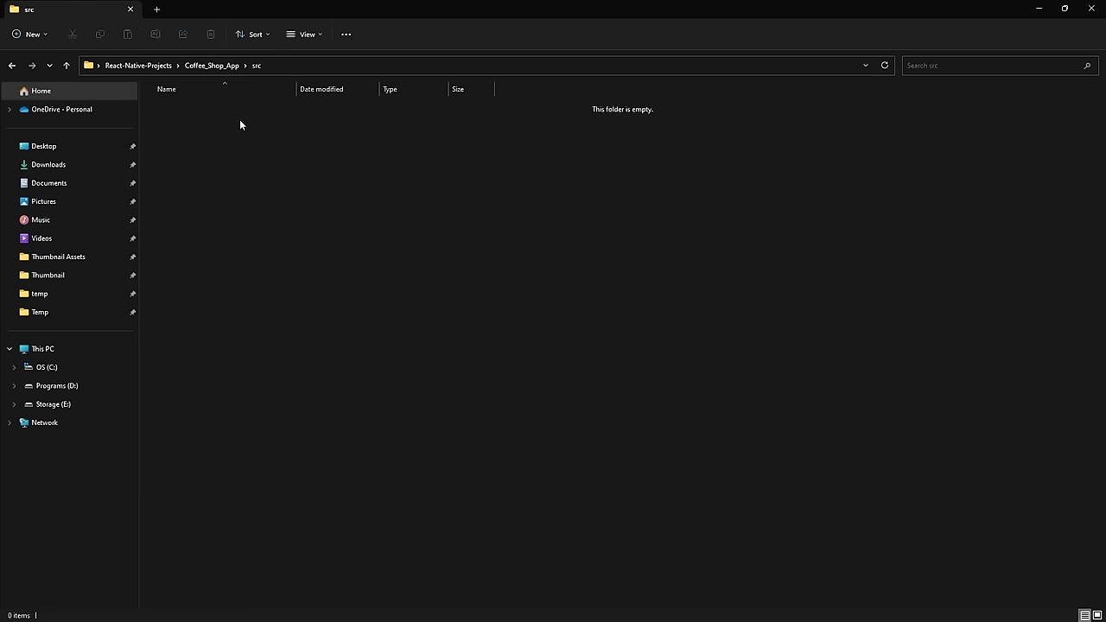
{"action": "left_click", "coordinate": [158, 65]}
{"action": "left_click", "coordinate": [177, 126]}
{"action": "double_click", "coordinate": [177, 126]}
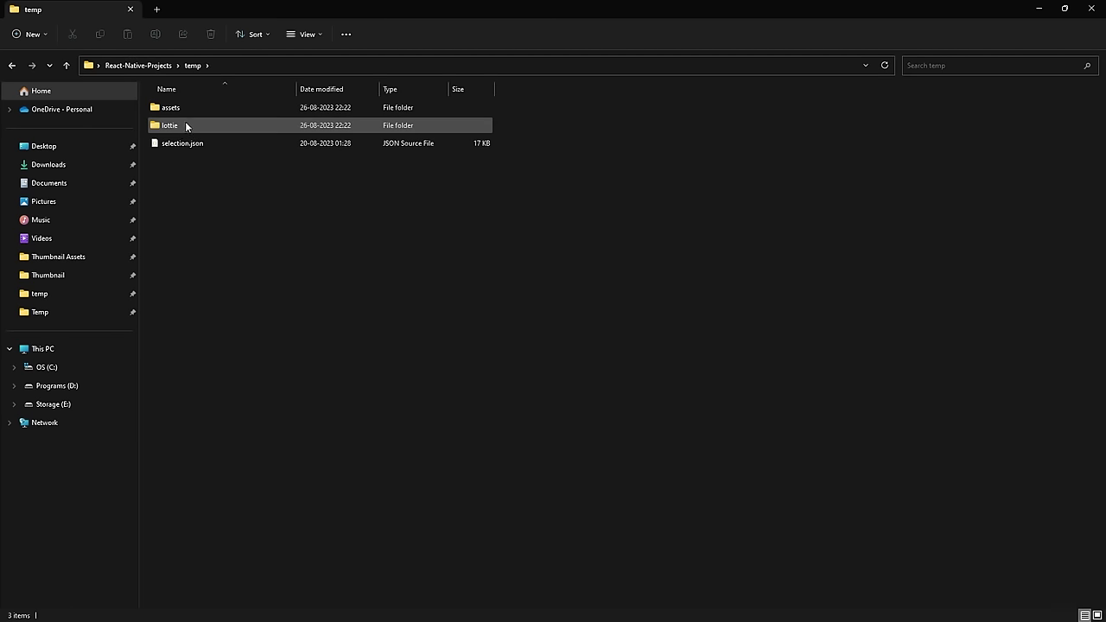
{"action": "left_click", "coordinate": [190, 105]}
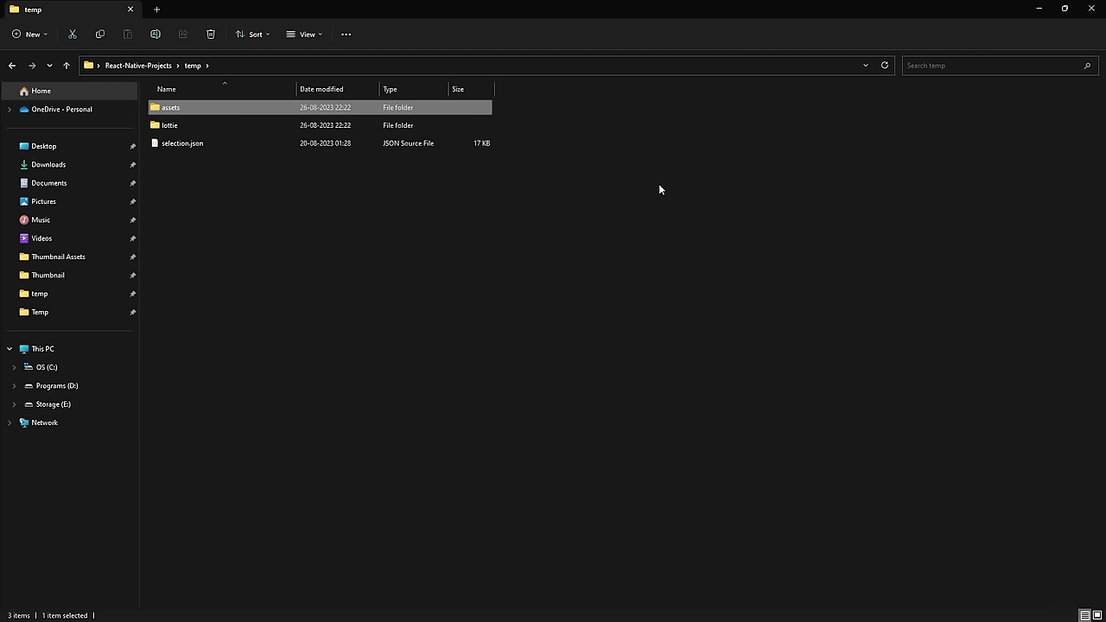
{"action": "key", "text": "alt+Left"}
{"action": "key", "text": "alt+Left"}
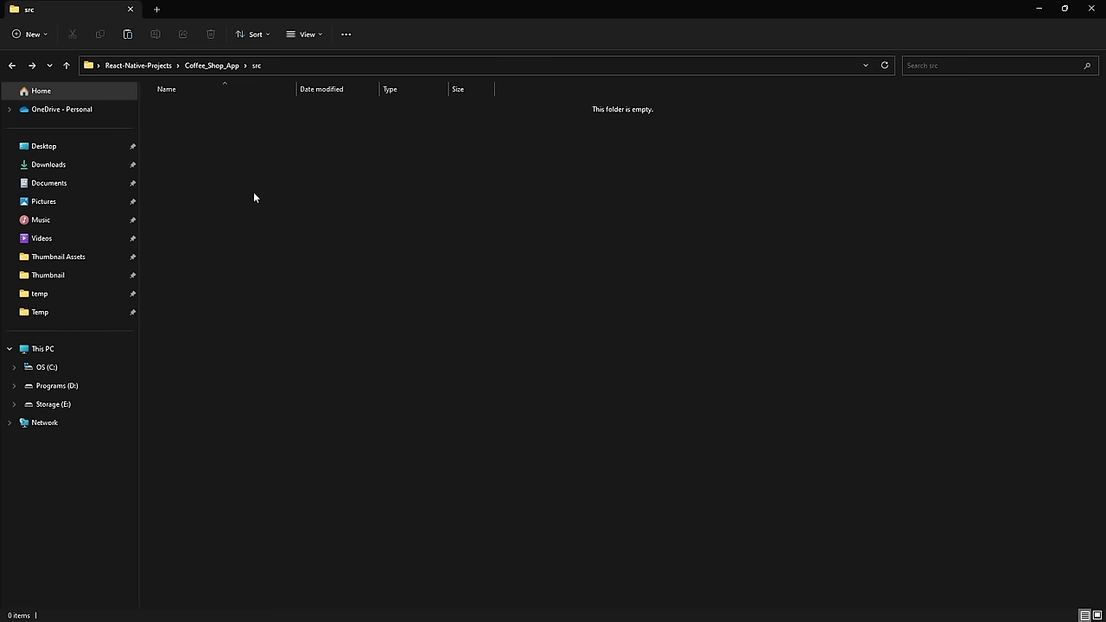
{"action": "key", "text": "ctrl+v"}
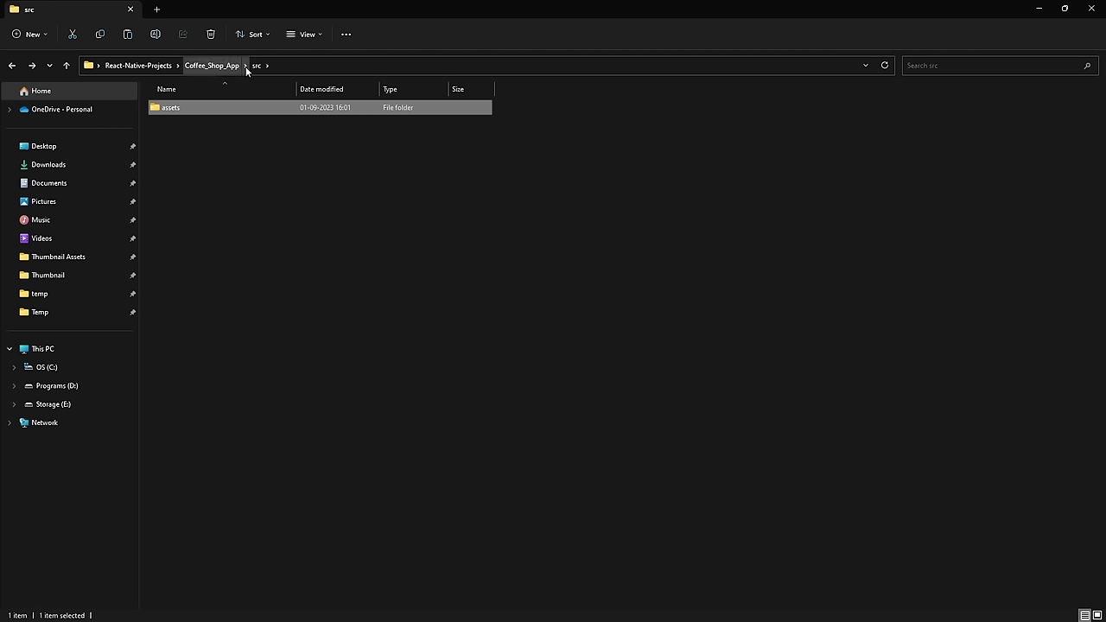
- Switch to the browser to view the src folder of the Coffee-Shop-App GitHub repository, and return to File Explorer
{"action": "key", "text": "alt+Tab"}
{"action": "key", "text": "Tab"}
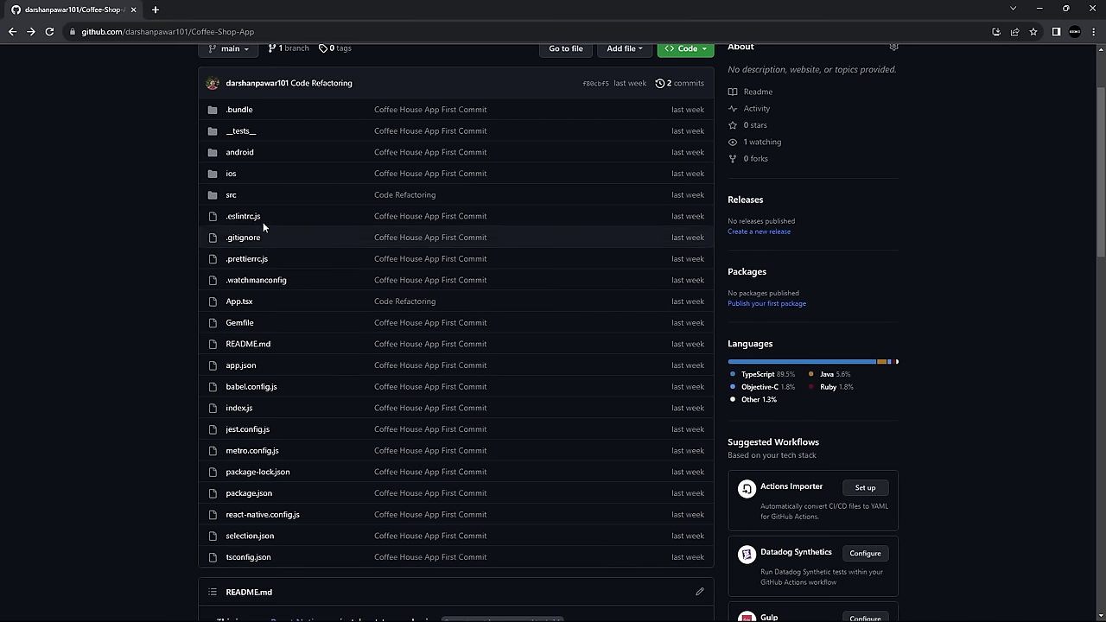
{"action": "left_click", "coordinate": [231, 195]}
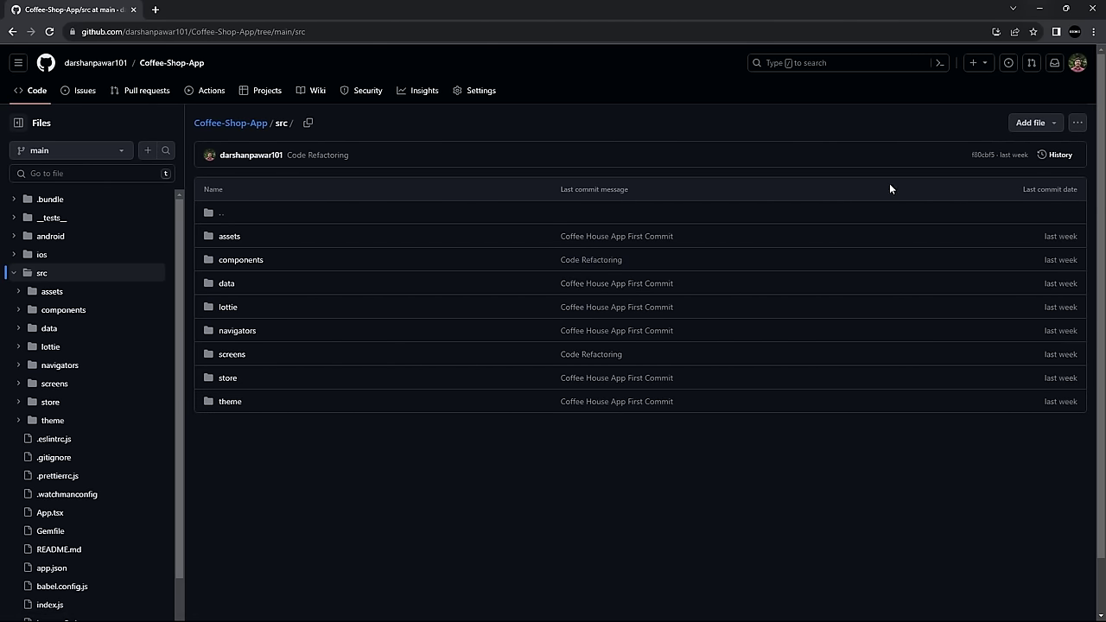
{"action": "key", "text": "alt+Tab"}
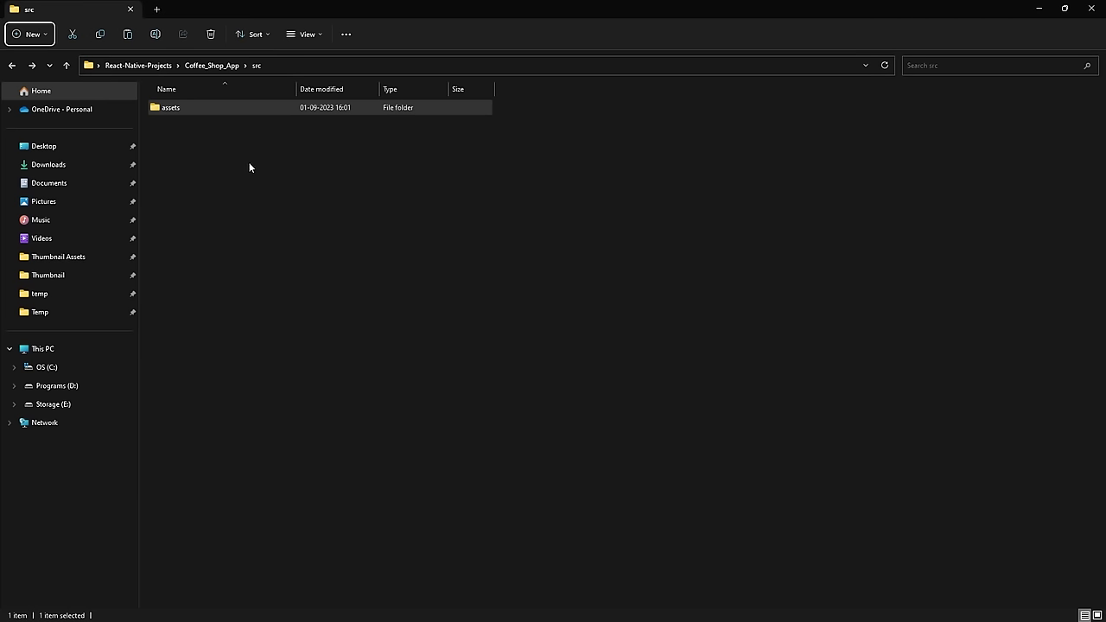
- Copy the lottie folder from temp into Coffee_Shop_App's src folder, next to assets
{"action": "left_click", "coordinate": [150, 66]}
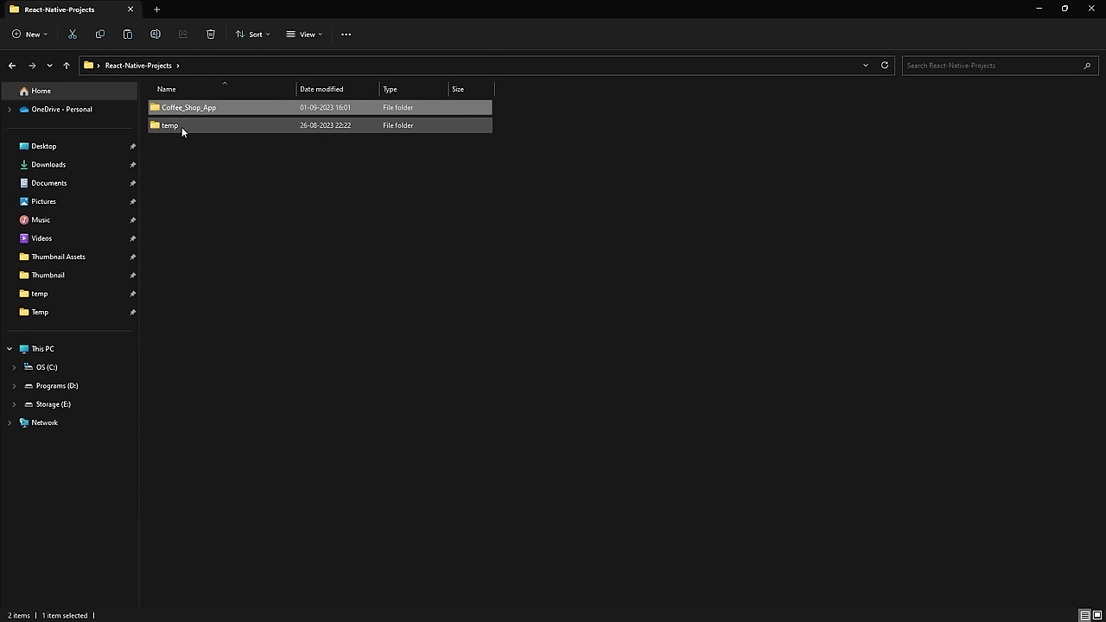
{"action": "double_click", "coordinate": [181, 127]}
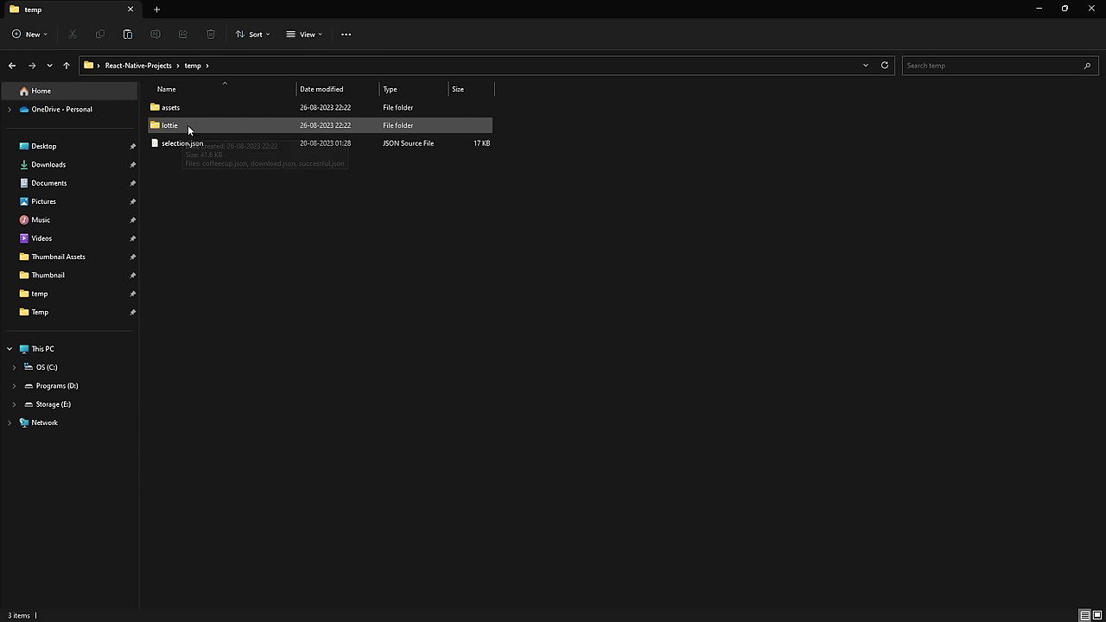
{"action": "left_click", "coordinate": [204, 128]}
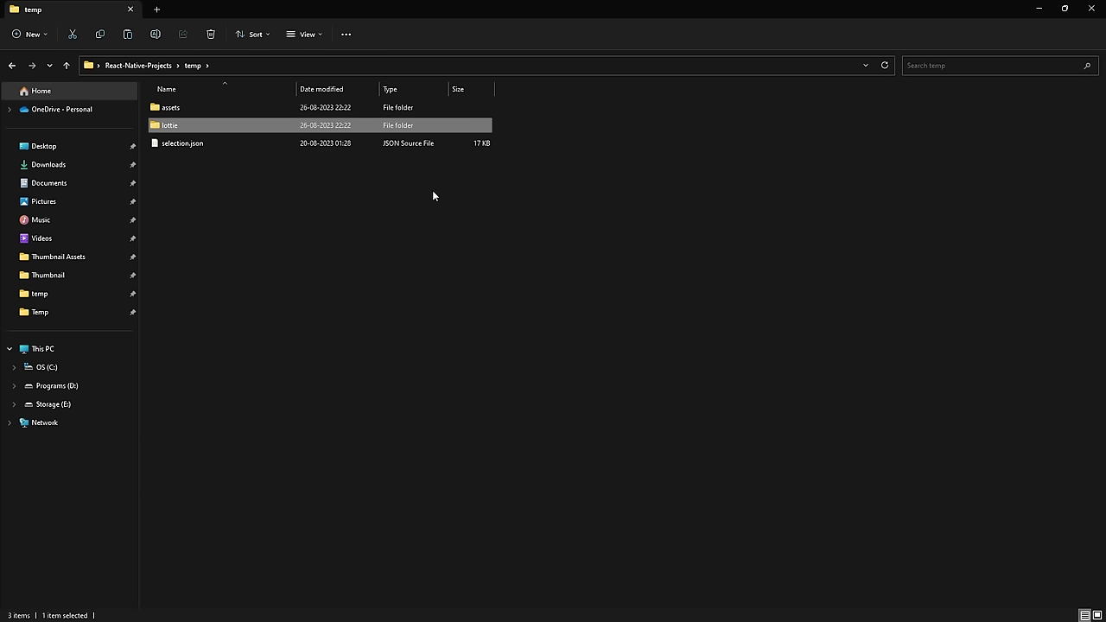
{"action": "key", "text": "alt+Up"}
{"action": "double_click", "coordinate": [204, 111]}
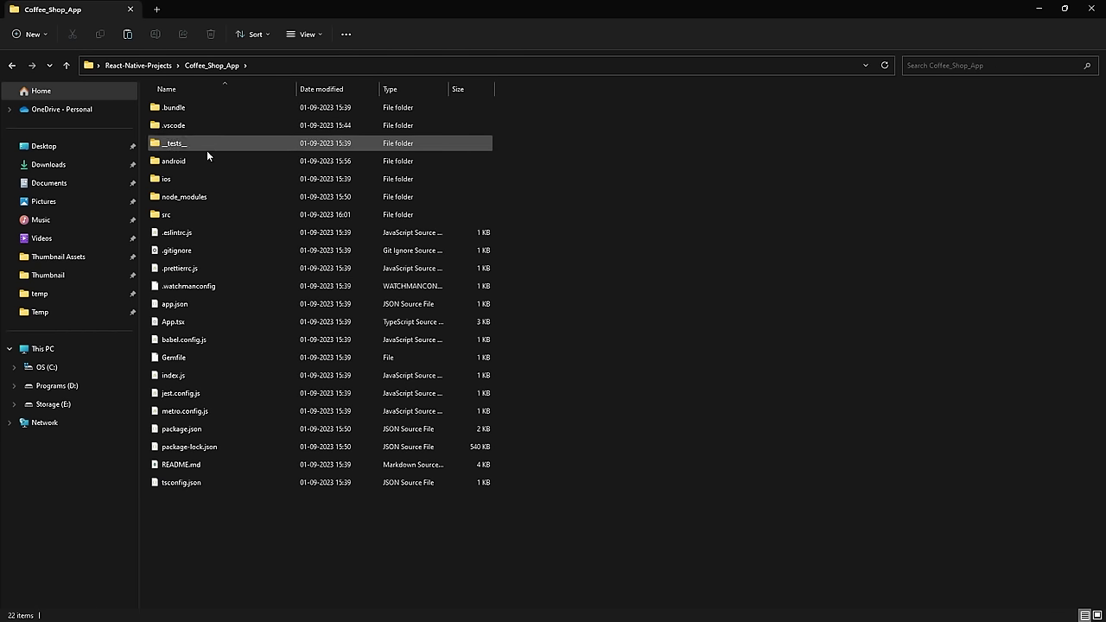
{"action": "double_click", "coordinate": [202, 214]}
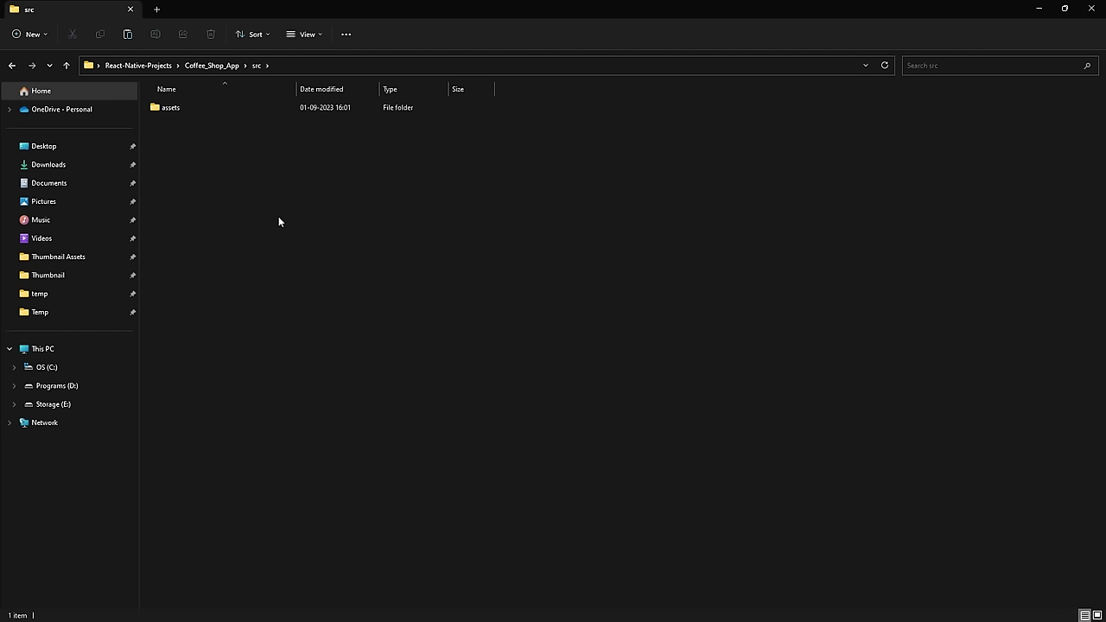
{"action": "key", "text": "ctrl+v"}
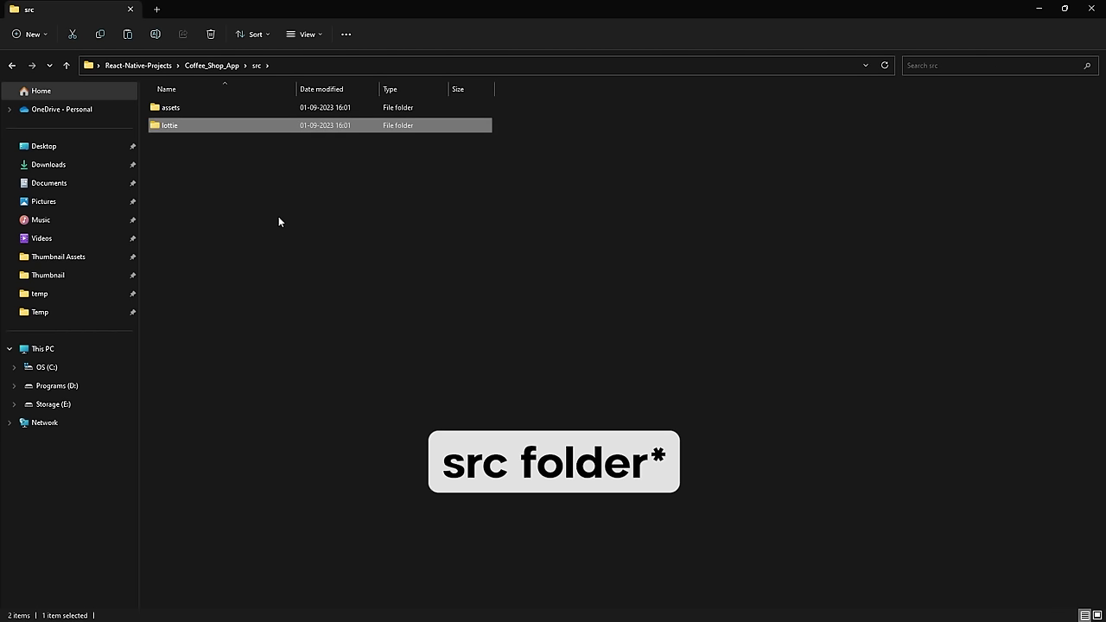
- Copy selection.json from temp into the root of the Coffee_Shop_App folder
{"action": "key", "text": "alt+Up"}
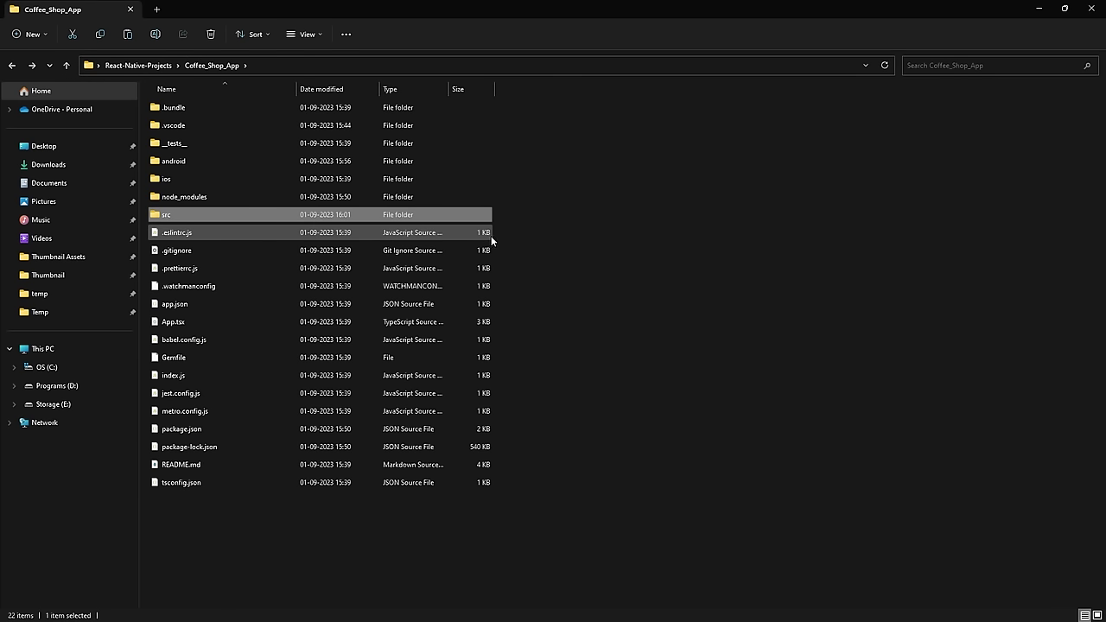
{"action": "key", "text": "alt+Up"}
{"action": "double_click", "coordinate": [210, 128]}
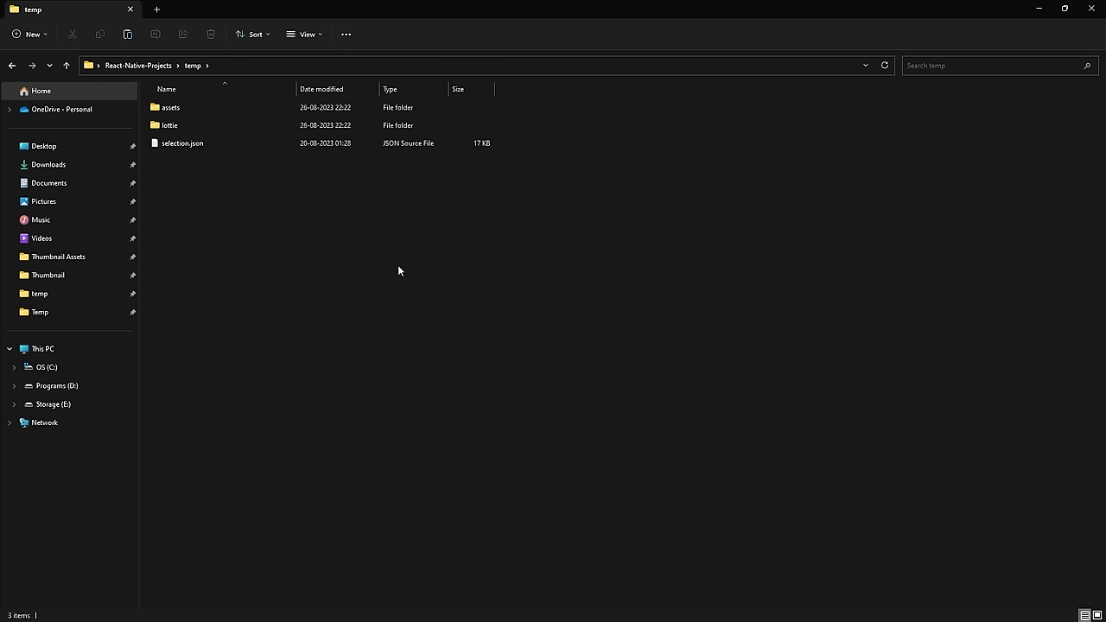
{"action": "left_click", "coordinate": [179, 145]}
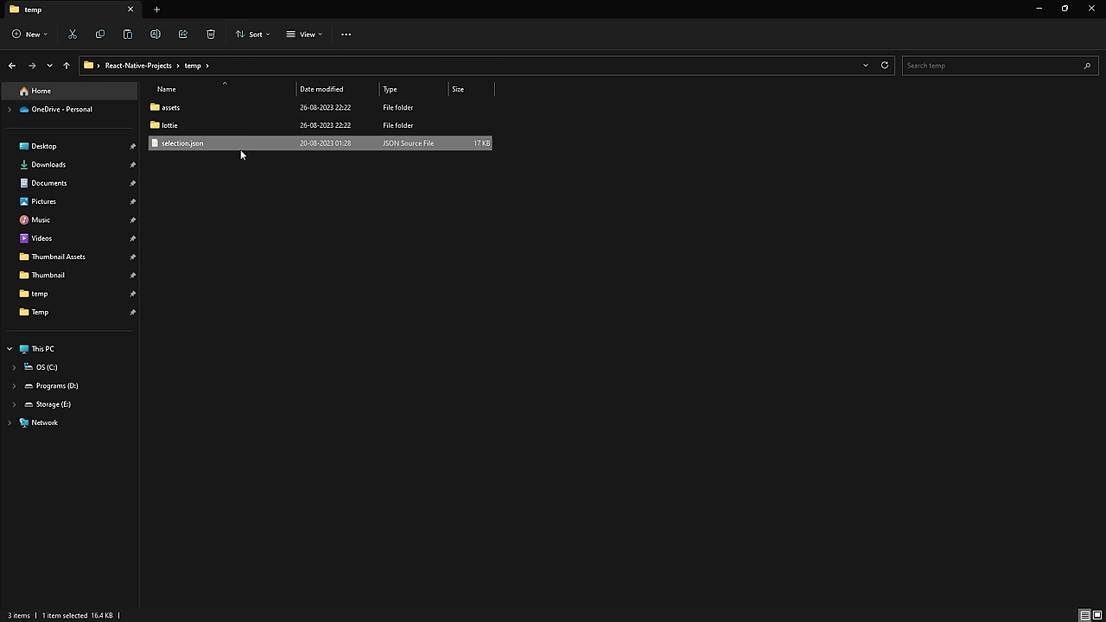
{"action": "left_click", "coordinate": [145, 67]}
{"action": "double_click", "coordinate": [202, 109]}
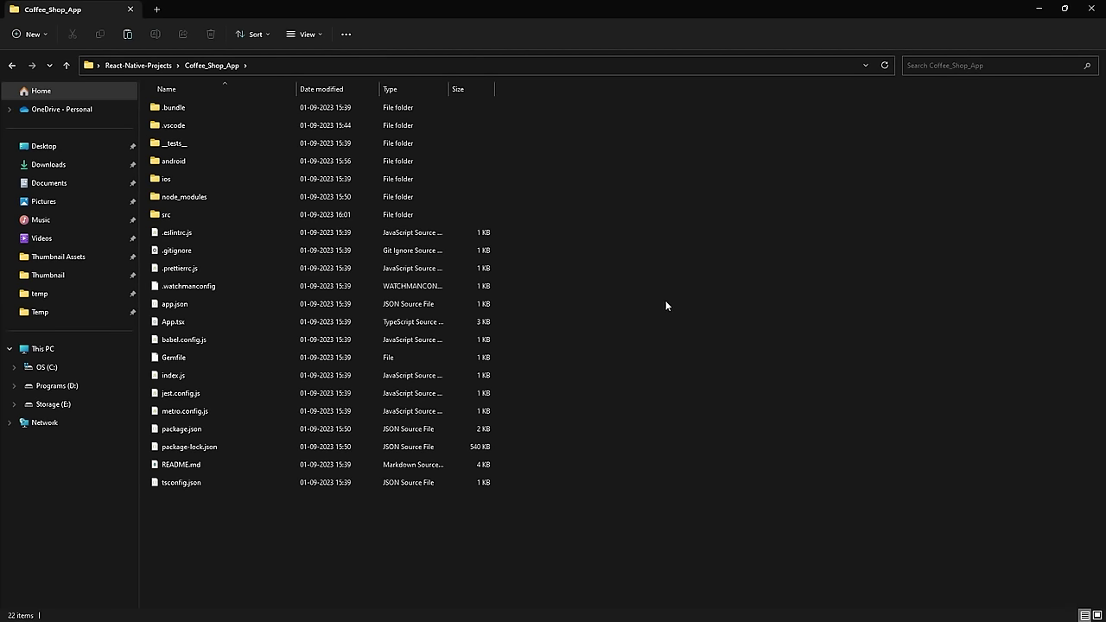
{"action": "key", "text": "ctrl+v"}
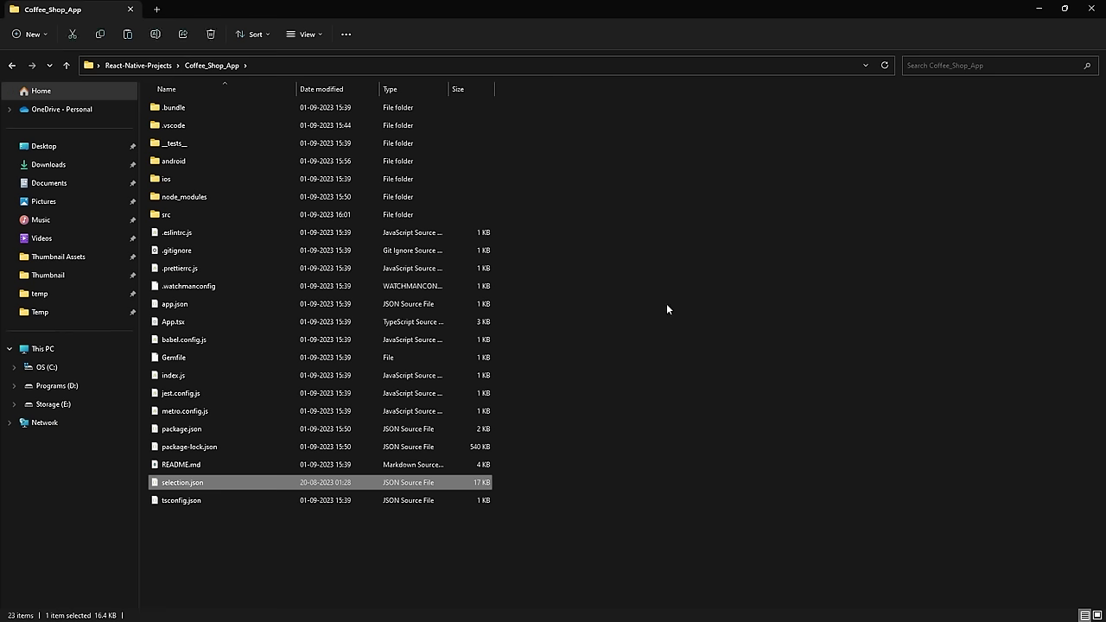
{"action": "left_click", "coordinate": [678, 350]}
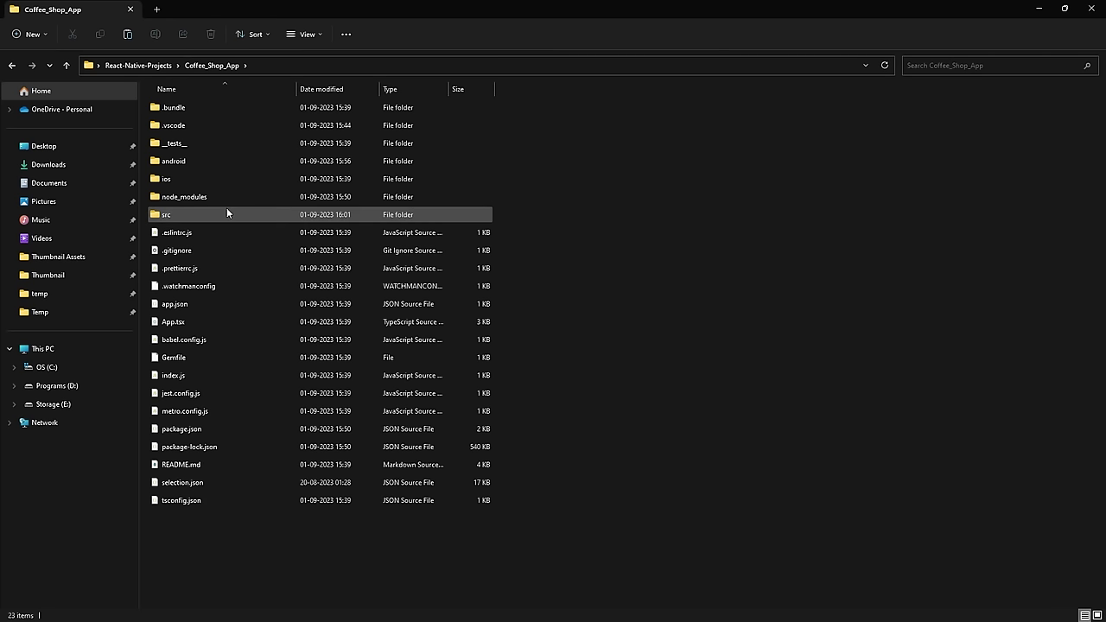
- Check the contents of the src folder and switch to Visual Studio Code
{"action": "double_click", "coordinate": [188, 215]}
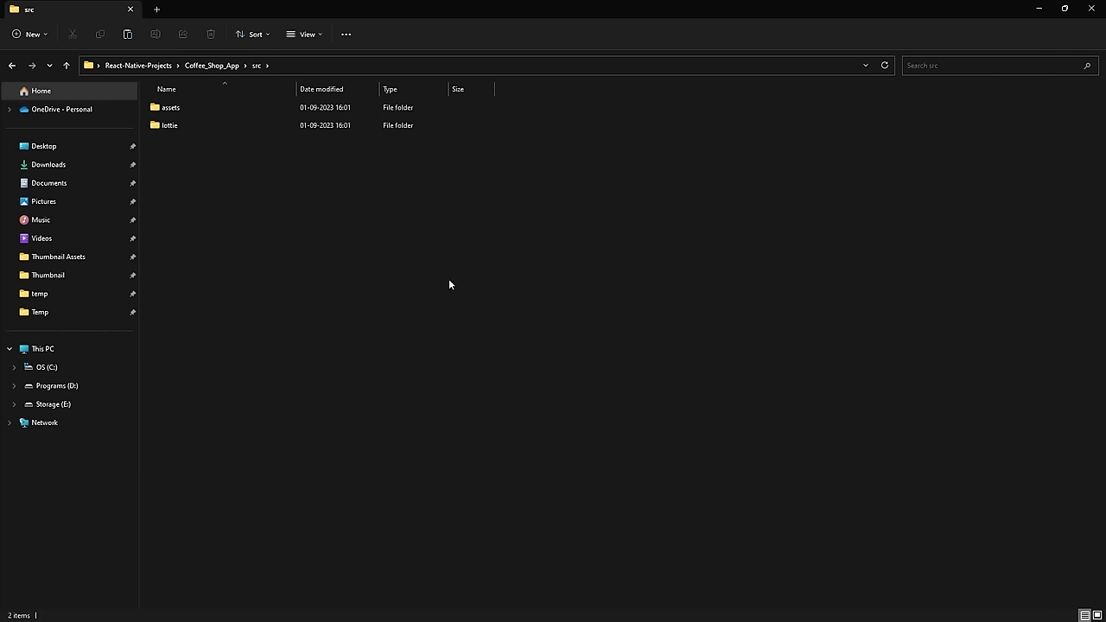
{"action": "left_click", "coordinate": [732, 609]}
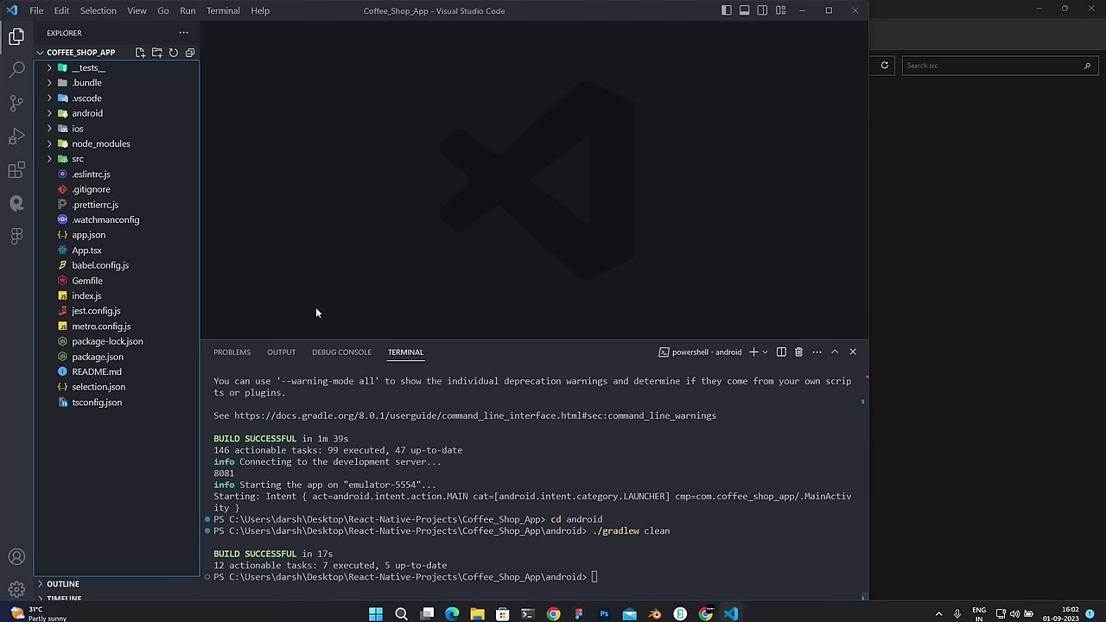
- Expand the src folder to check its assets and lottie subfolders, and kill the android terminal session
{"action": "left_click", "coordinate": [55, 160]}
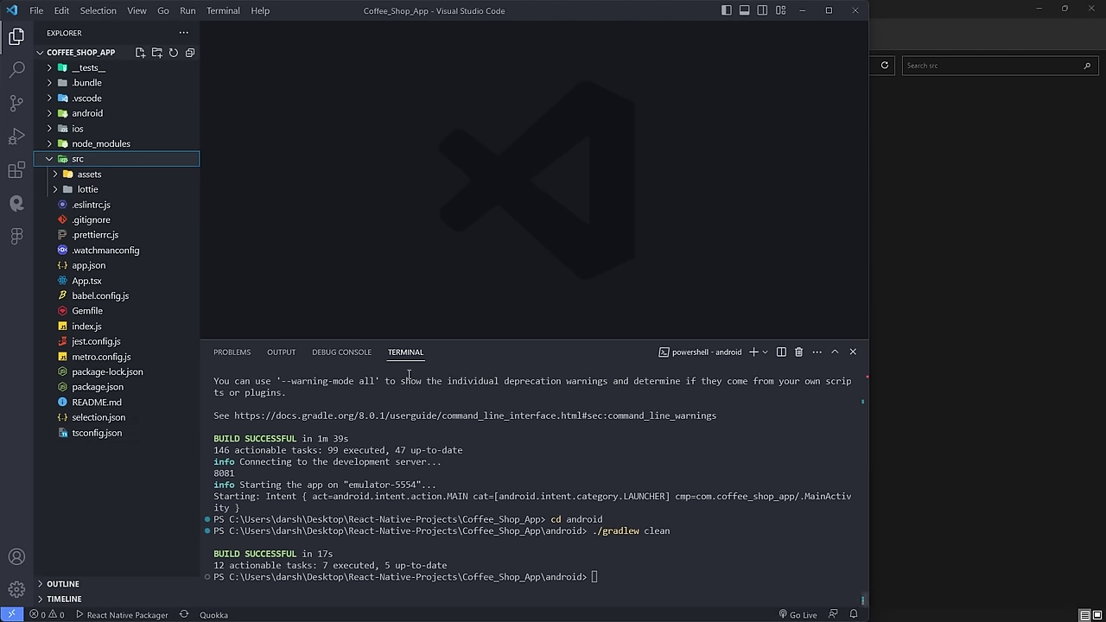
{"action": "left_click", "coordinate": [800, 353]}
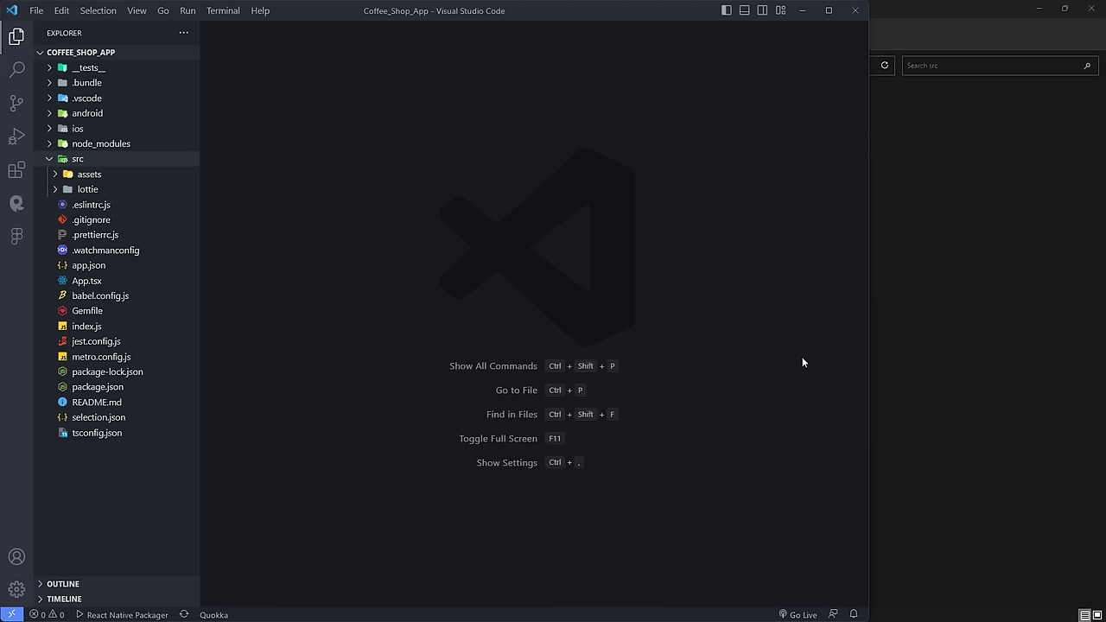
{"action": "right_click", "coordinate": [128, 463]}
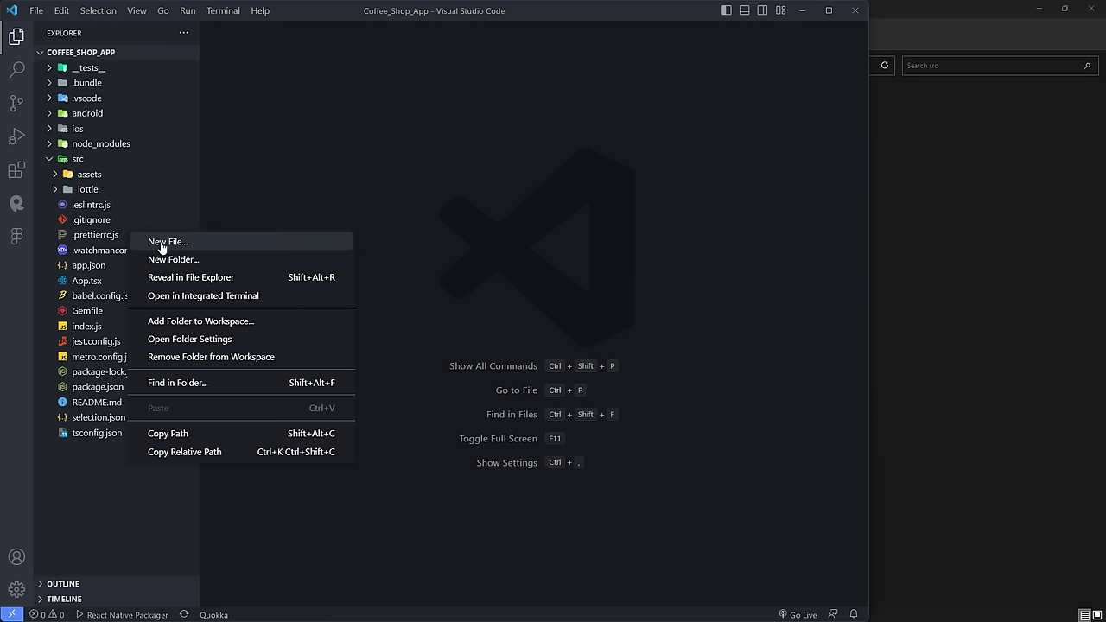
{"action": "left_click", "coordinate": [161, 248]}
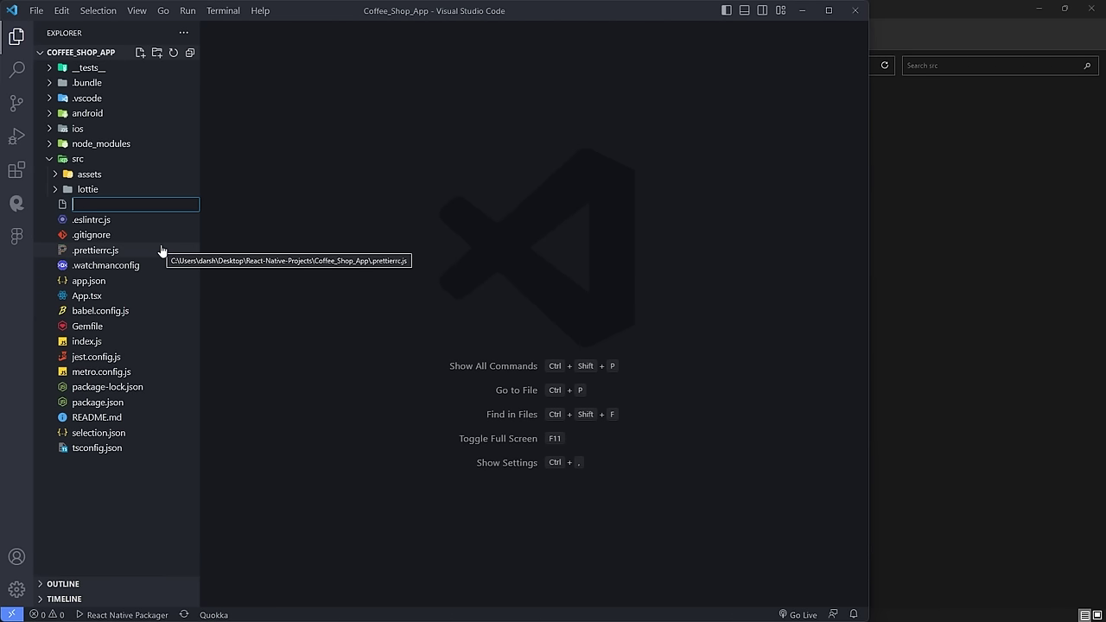
{"action": "left_click", "coordinate": [50, 164]}
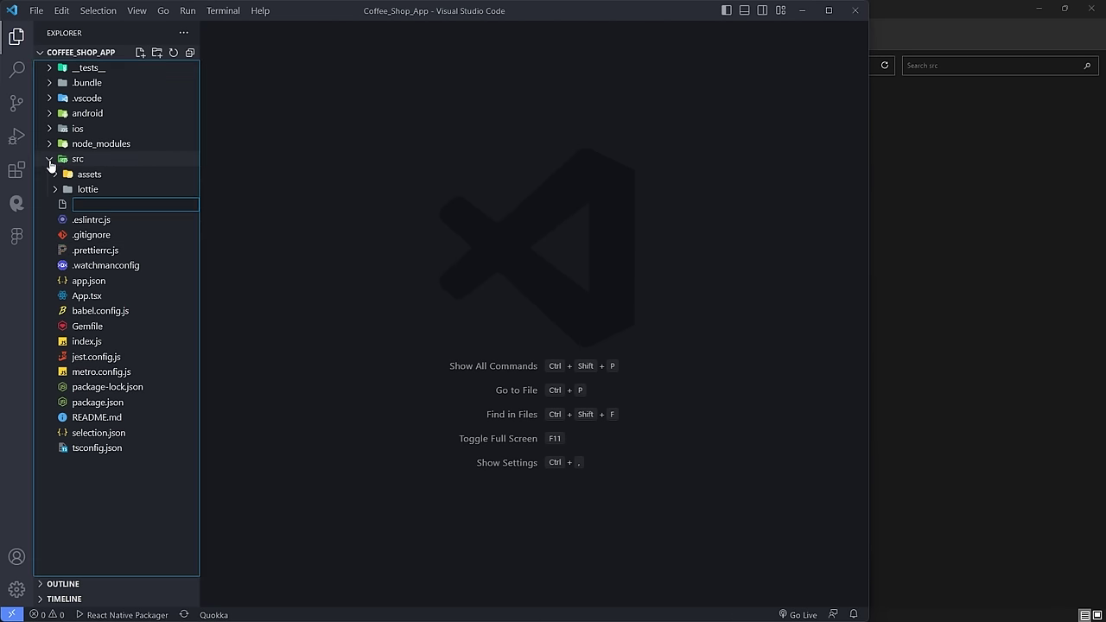
- Create a file named react-native.config.js in the root of the Coffee_Shop_App project
{"action": "right_click", "coordinate": [95, 458]}
{"action": "left_click", "coordinate": [116, 242]}
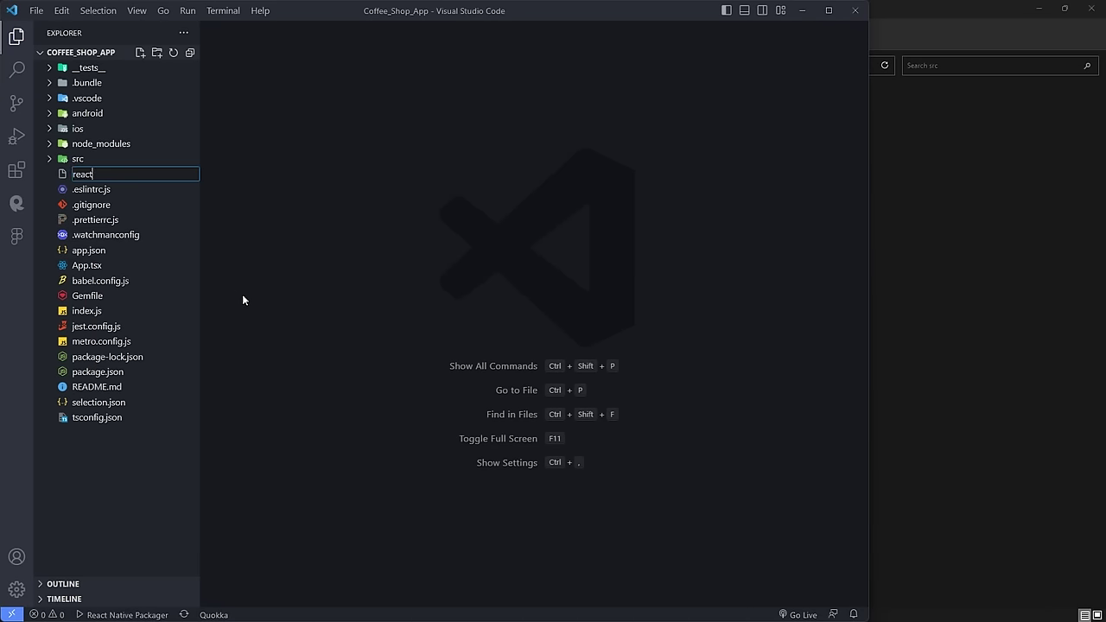
{"action": "type", "text": "react-native.config.js"}
{"action": "key", "text": "Return"}
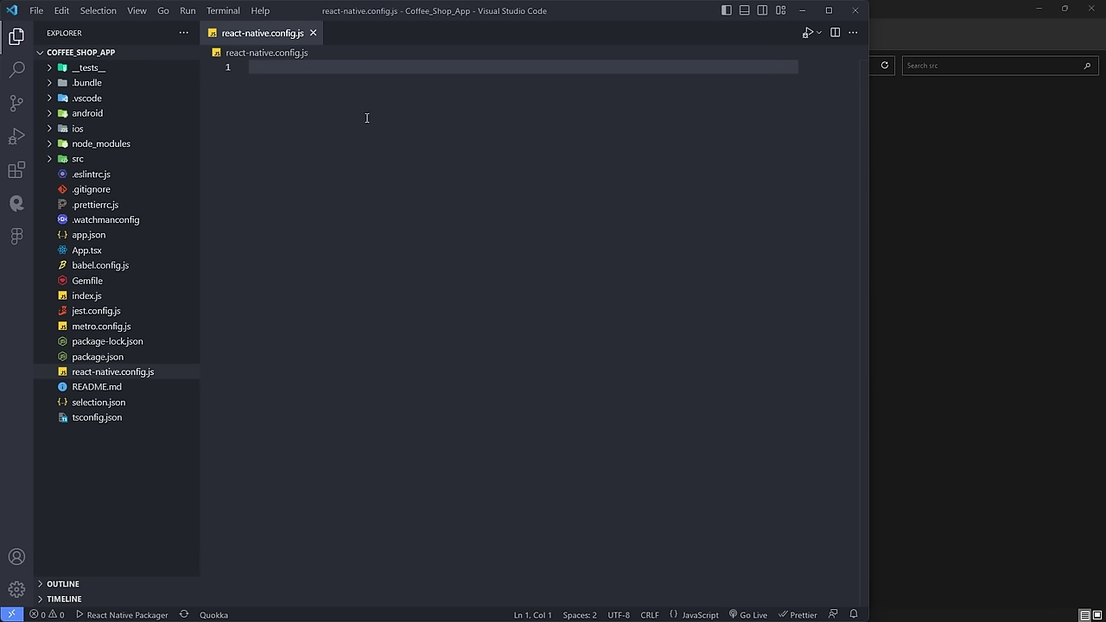
- Write a module.export object containing a project block in react-native.config.js
{"action": "type", "text": "module"}
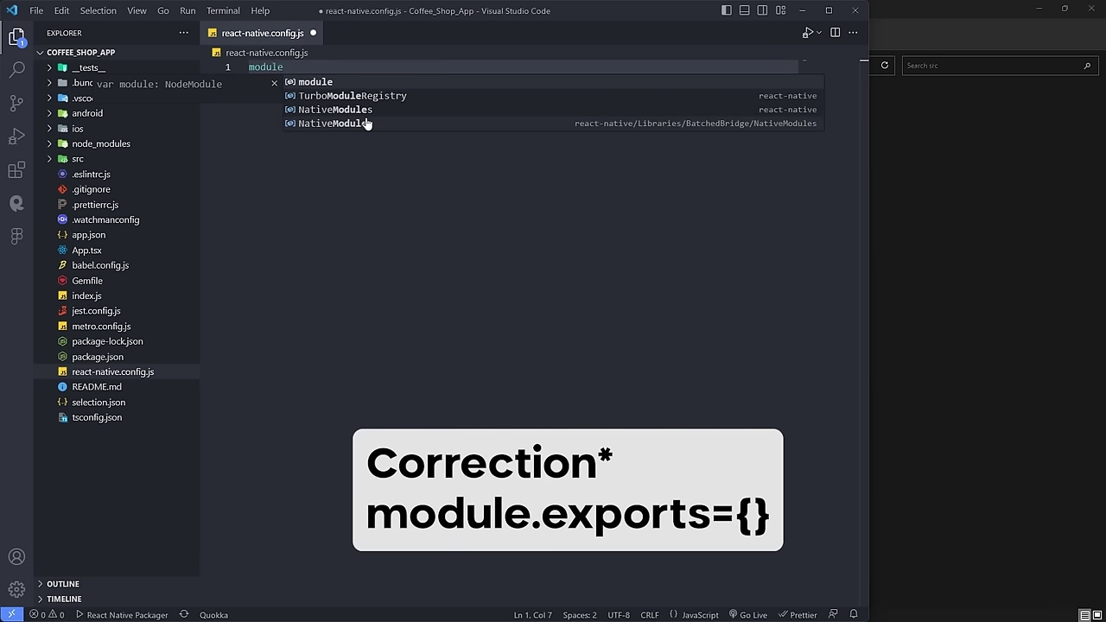
{"action": "type", "text": ".exp"}
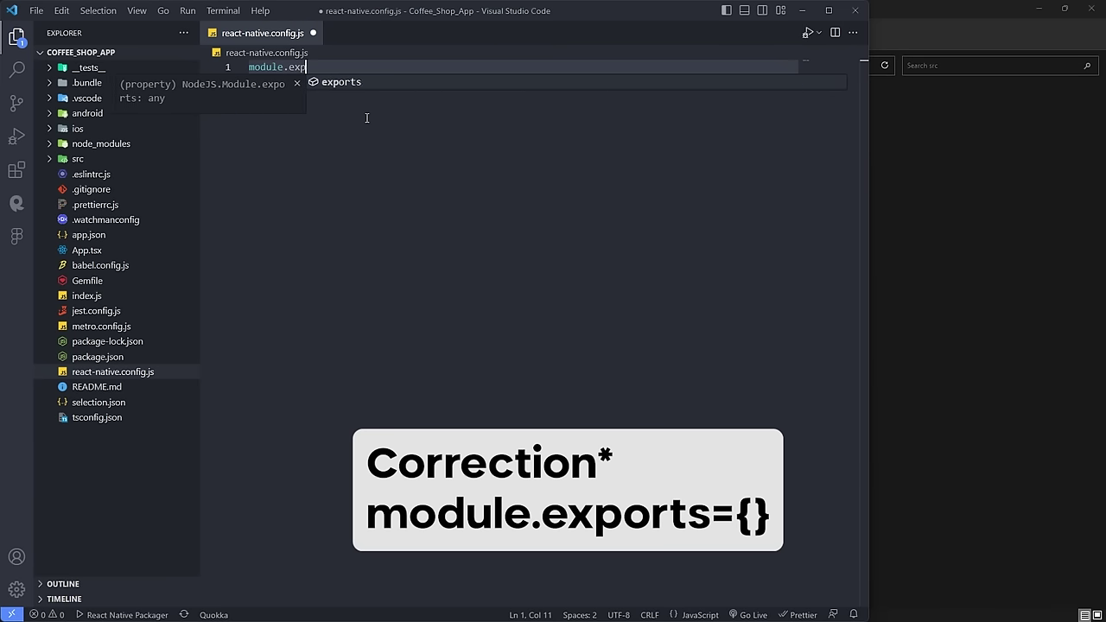
{"action": "type", "text": "ort={"}
{"action": "key", "text": "Return"}
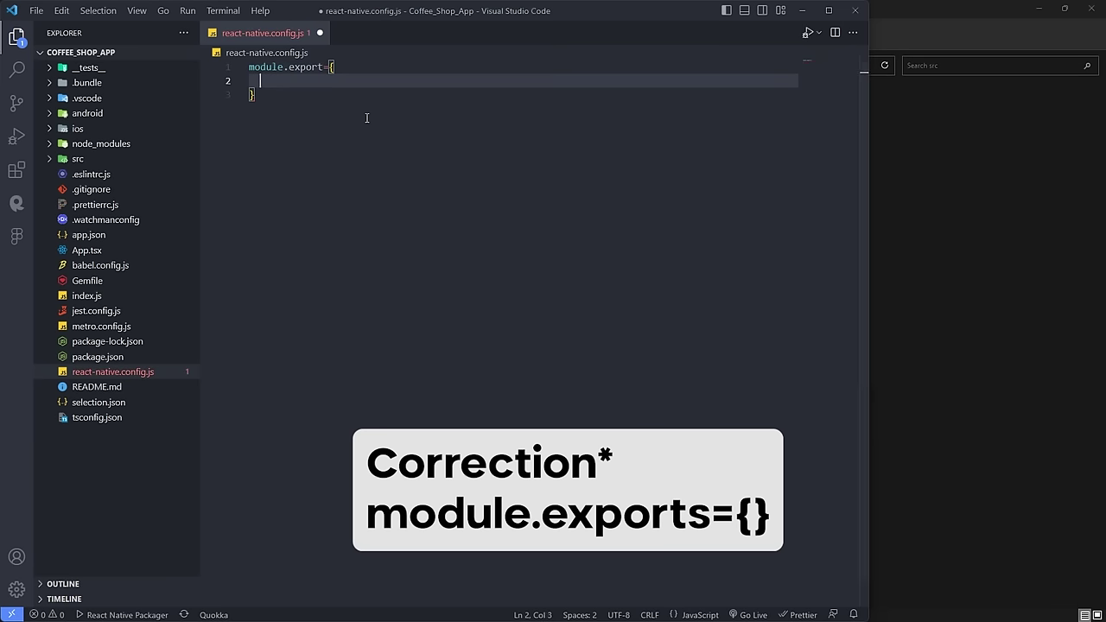
{"action": "type", "text": "proje"}
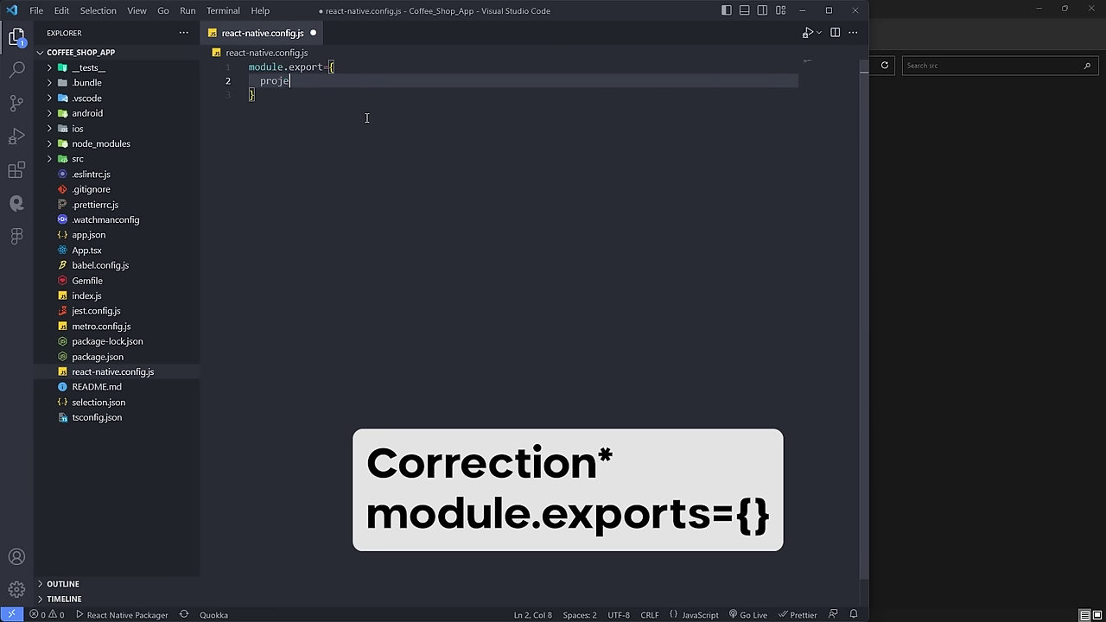
{"action": "type", "text": "ct:{"}
{"action": "key", "text": "Return"}
- Add empty ios and android objects inside the project block and save the file
{"action": "type", "text": "io"}
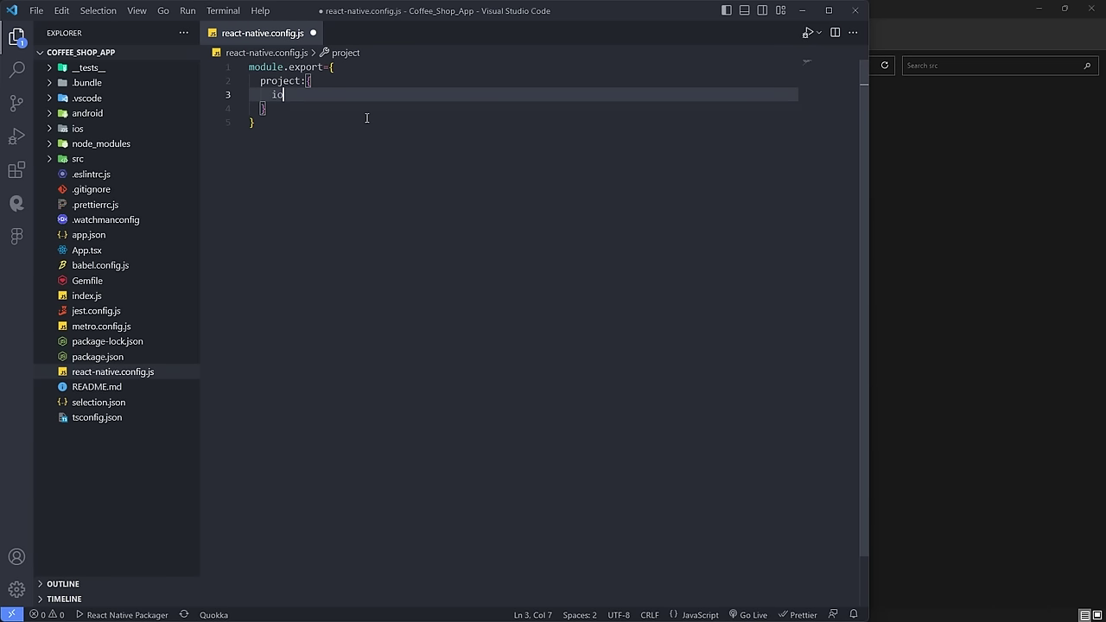
{"action": "type", "text": "s:{},"}
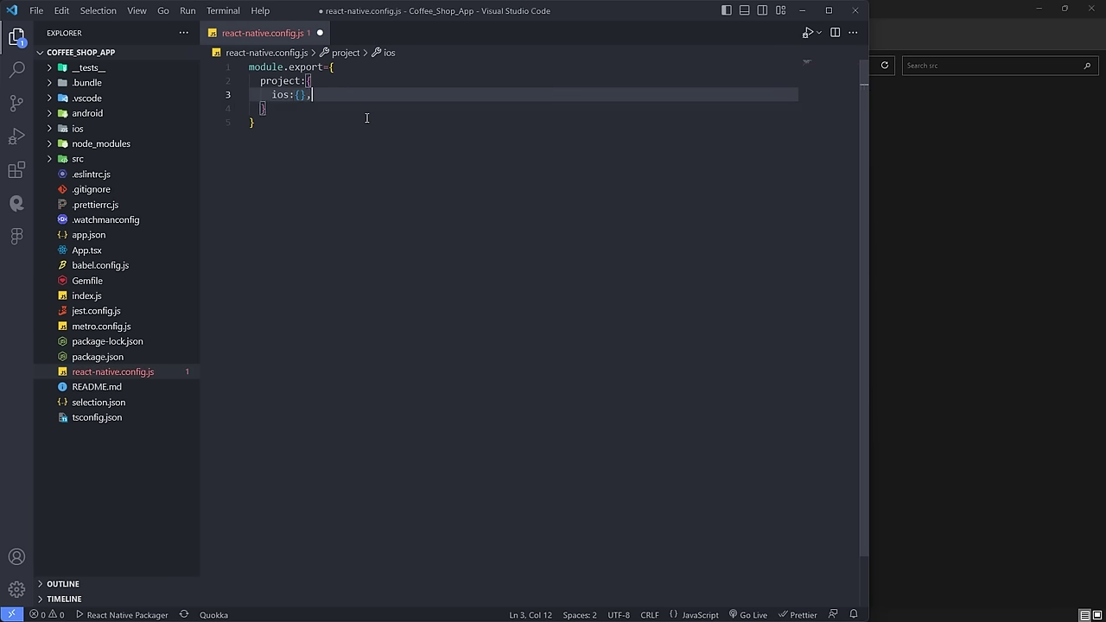
{"action": "key", "text": "Return"}
{"action": "type", "text": "android"}
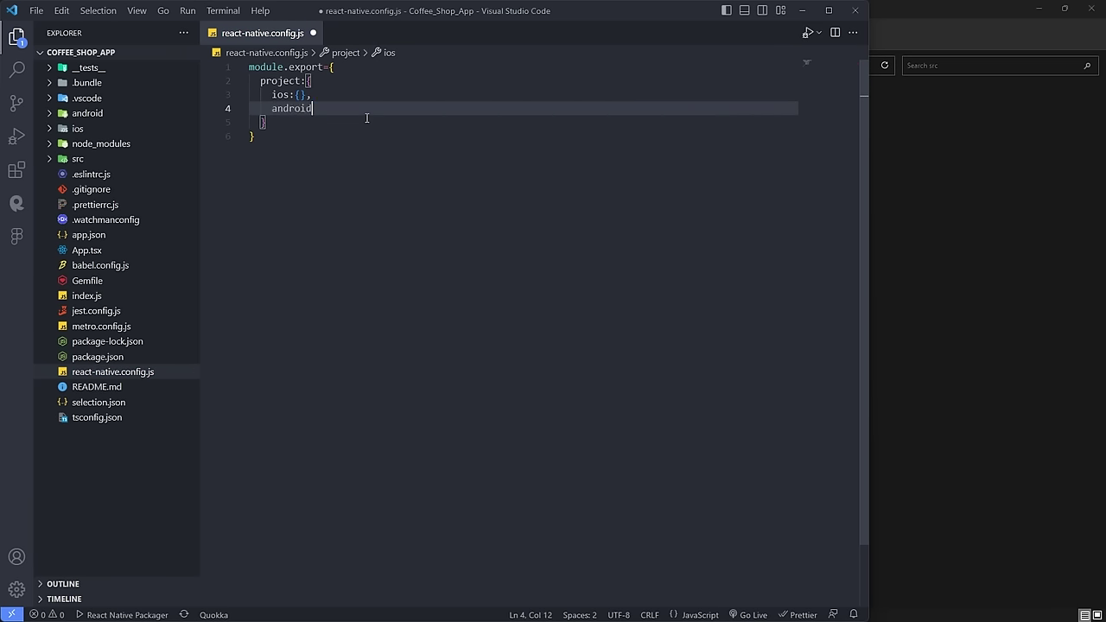
{"action": "type", "text": ":{"}
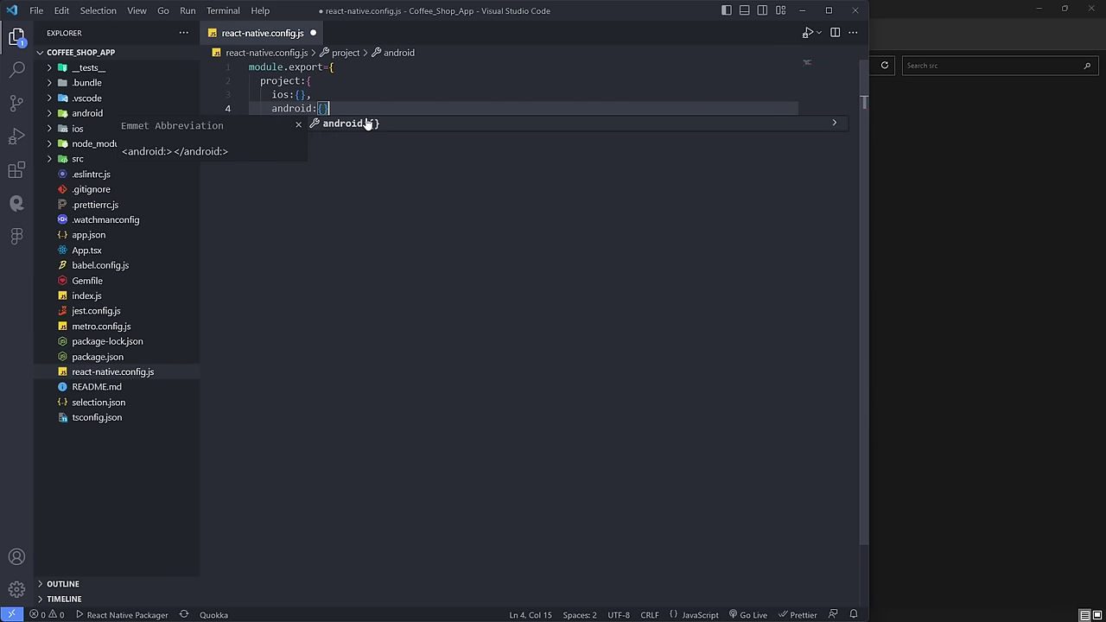
{"action": "key", "text": "Escape"}
{"action": "left_click", "coordinate": [367, 119]}
{"action": "key", "text": "ctrl+s"}
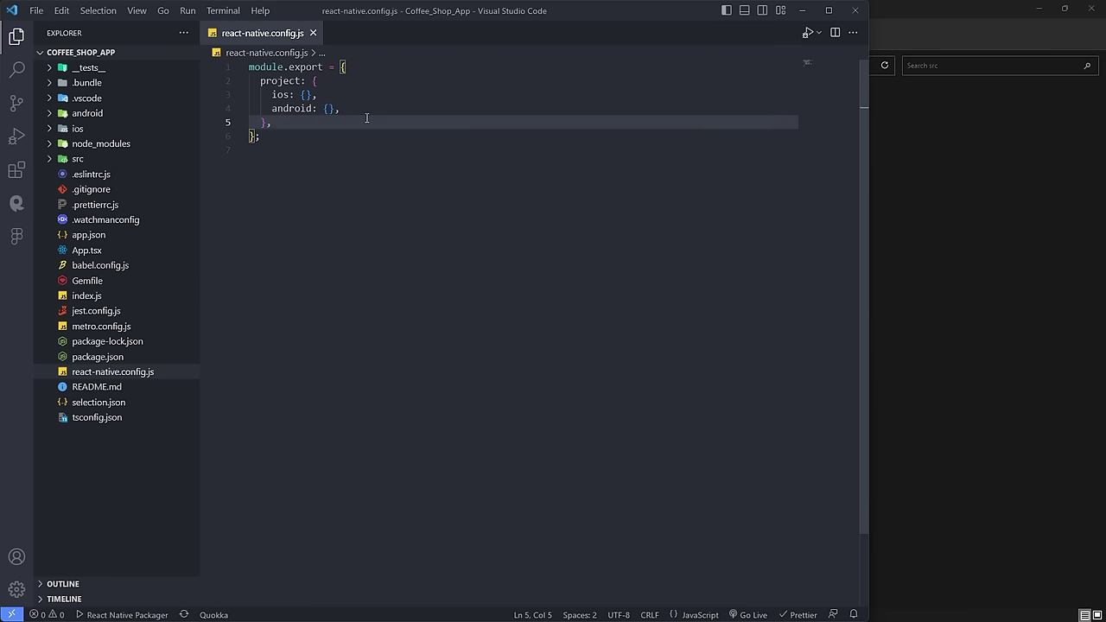
- Add an assets array containing './src/assets' after the project block and save react-native.config.js
{"action": "key", "text": "Return"}
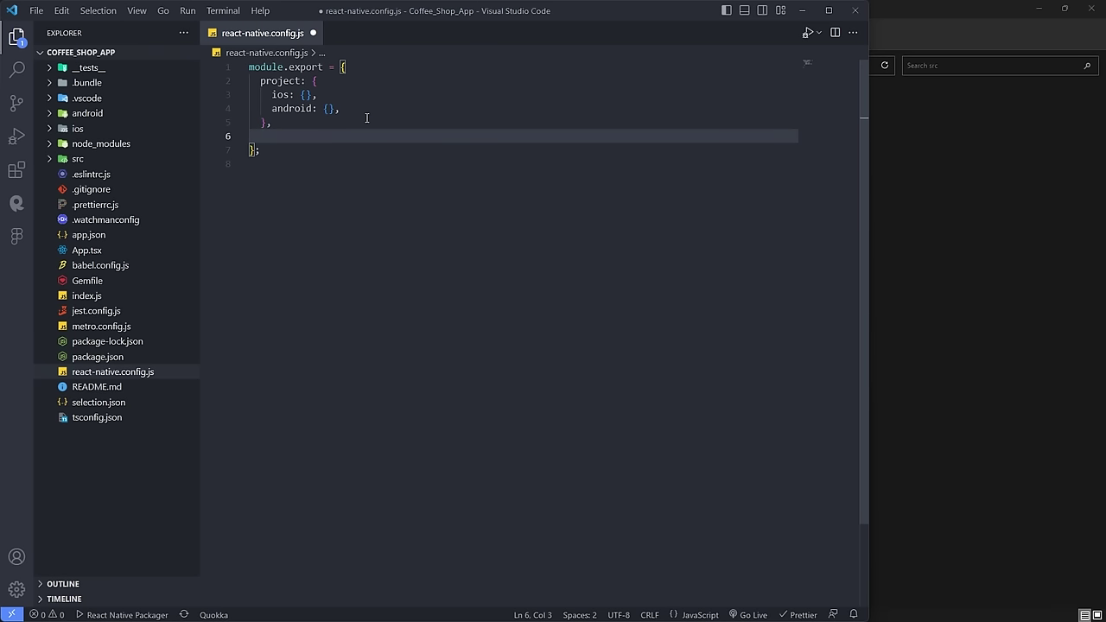
{"action": "type", "text": "asee"}
{"action": "key", "text": "BackSpace"}
{"action": "key", "text": "BackSpace"}
{"action": "type", "text": "sets: ["}
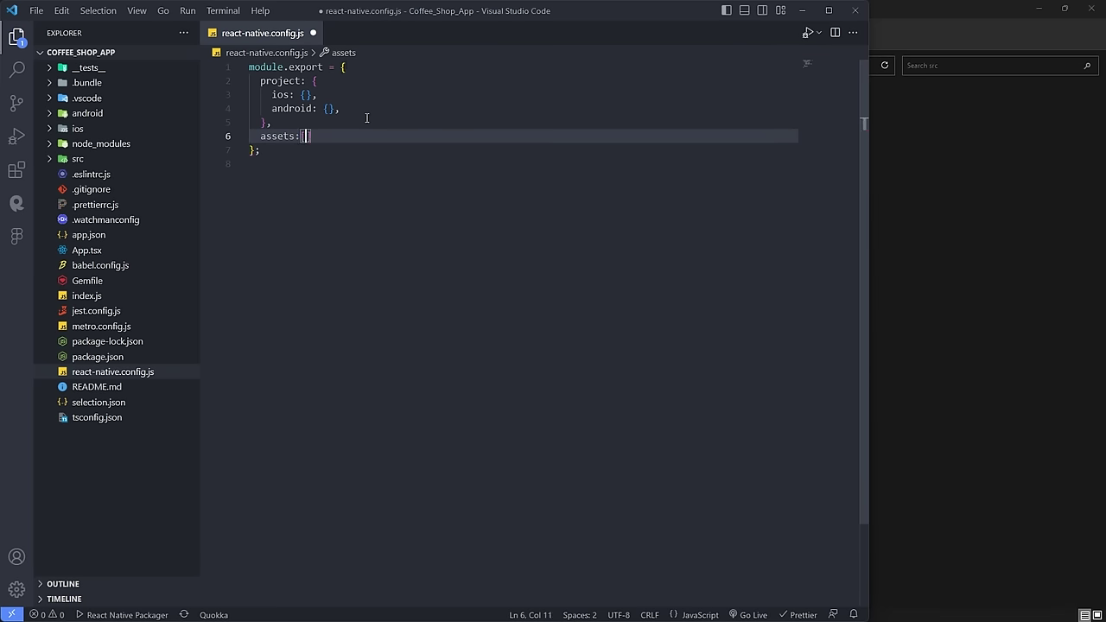
{"action": "type", "text": "'./src/asse"}
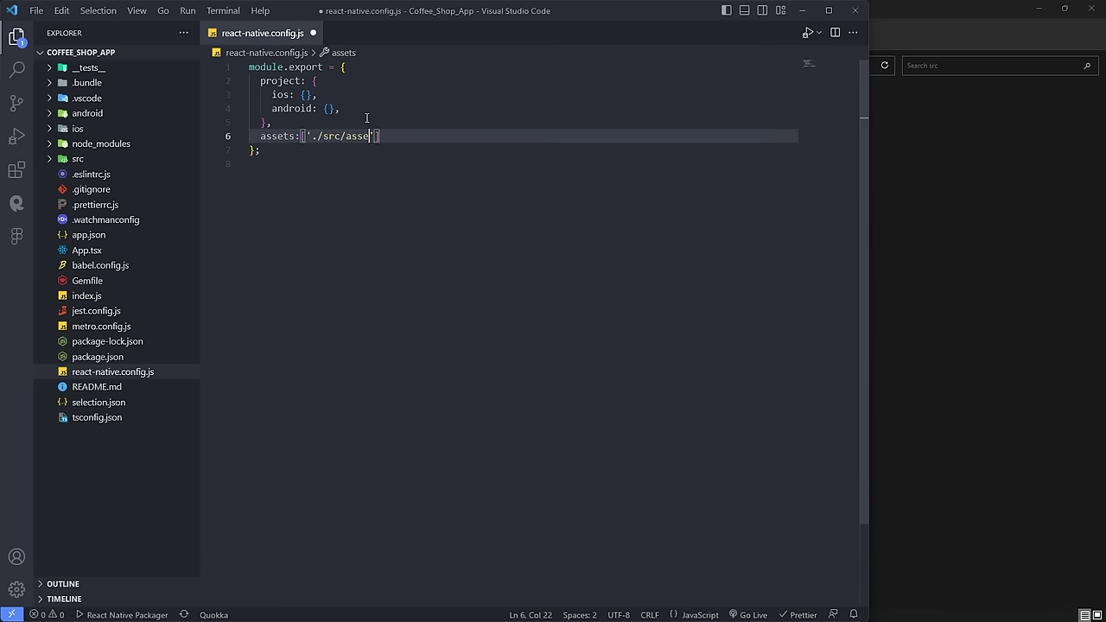
{"action": "type", "text": "ts"}
{"action": "key", "text": "ctrl+s"}
{"action": "key", "text": "Down"}
{"action": "key", "text": "Down"}
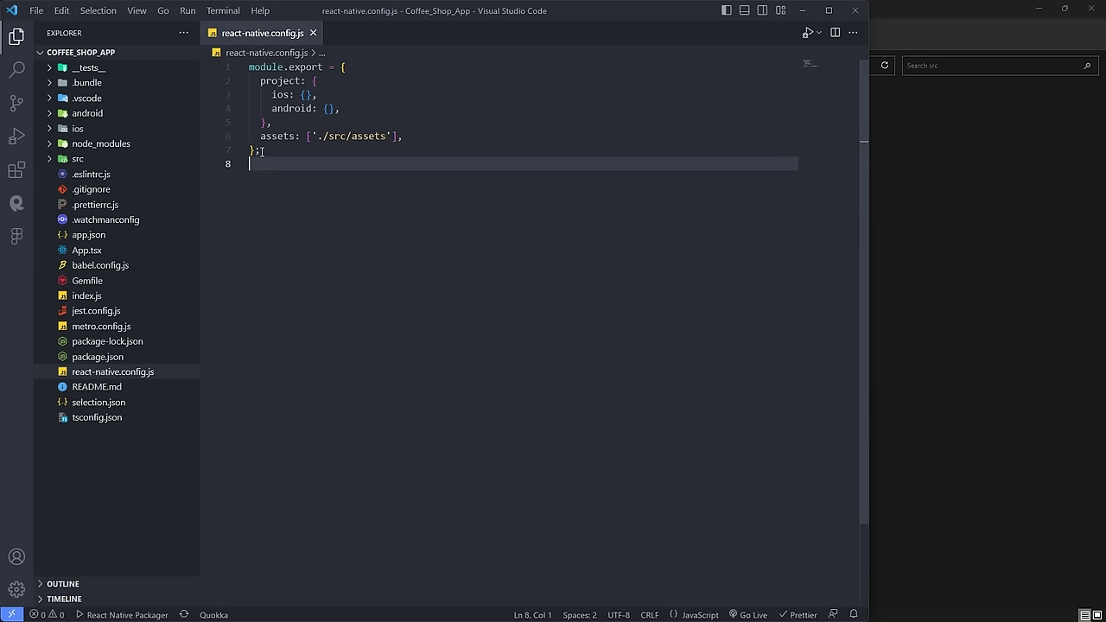
- Review the whole module.export code in react-native.config.js, including the ios and android entries
{"action": "key", "text": "shift+Up"}
{"action": "key", "text": "shift+Up"}
{"action": "key", "text": "shift+Up"}
{"action": "key", "text": "shift+Up"}
{"action": "key", "text": "shift+Up"}
{"action": "key", "text": "shift+Up"}
{"action": "key", "text": "shift+Up"}
{"action": "left_click", "coordinate": [323, 155]}
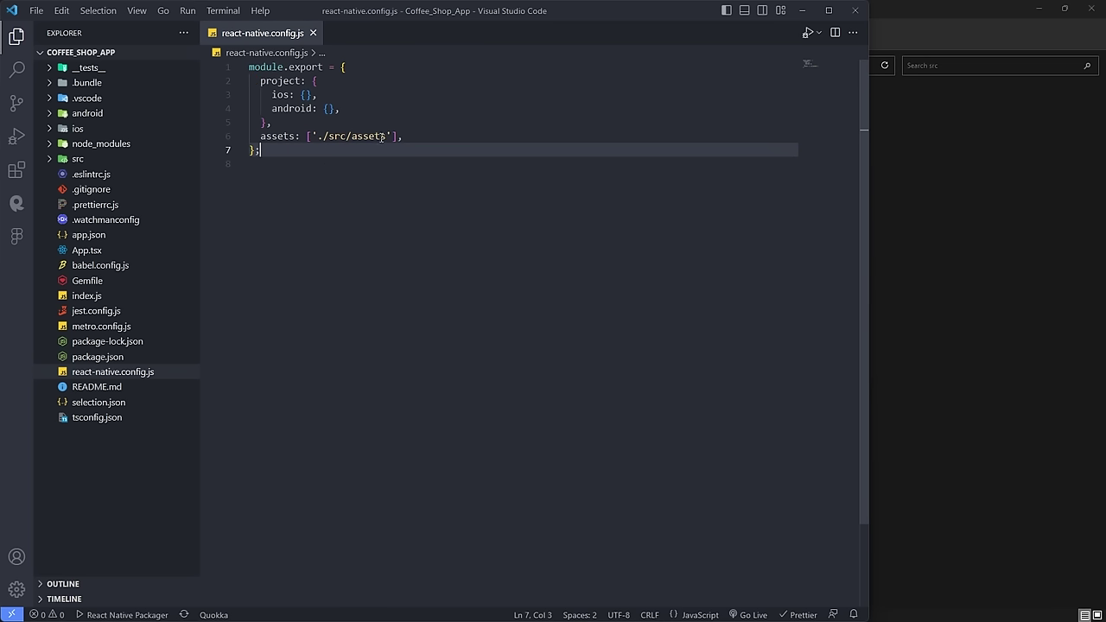
{"action": "left_click_drag", "start_coordinate": [272, 95], "coordinate": [363, 109]}
{"action": "left_click", "coordinate": [363, 108]}
{"action": "left_click", "coordinate": [405, 208]}
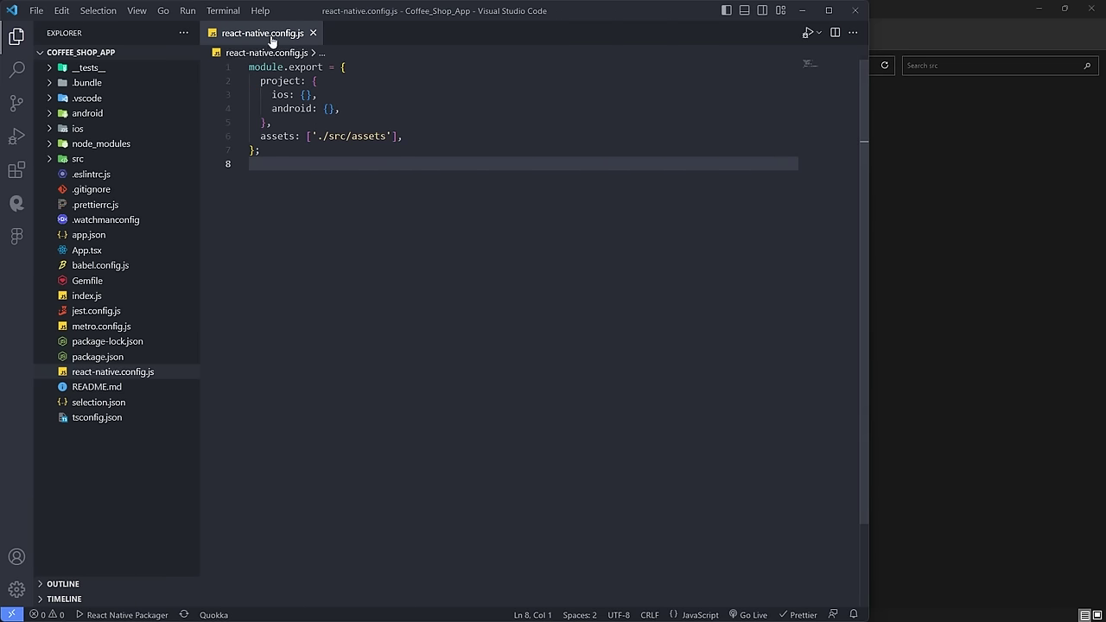
- Open a new terminal in the project root and enter the command npx react-native-asset
{"action": "left_click", "coordinate": [223, 11]}
{"action": "left_click", "coordinate": [235, 29]}
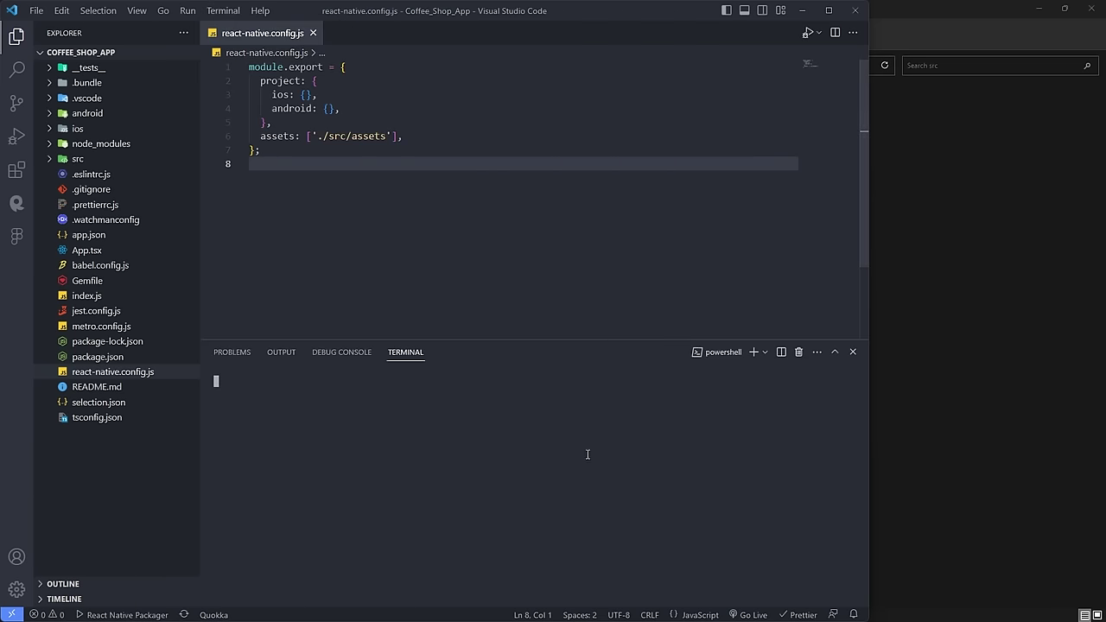
{"action": "key", "text": "Up"}
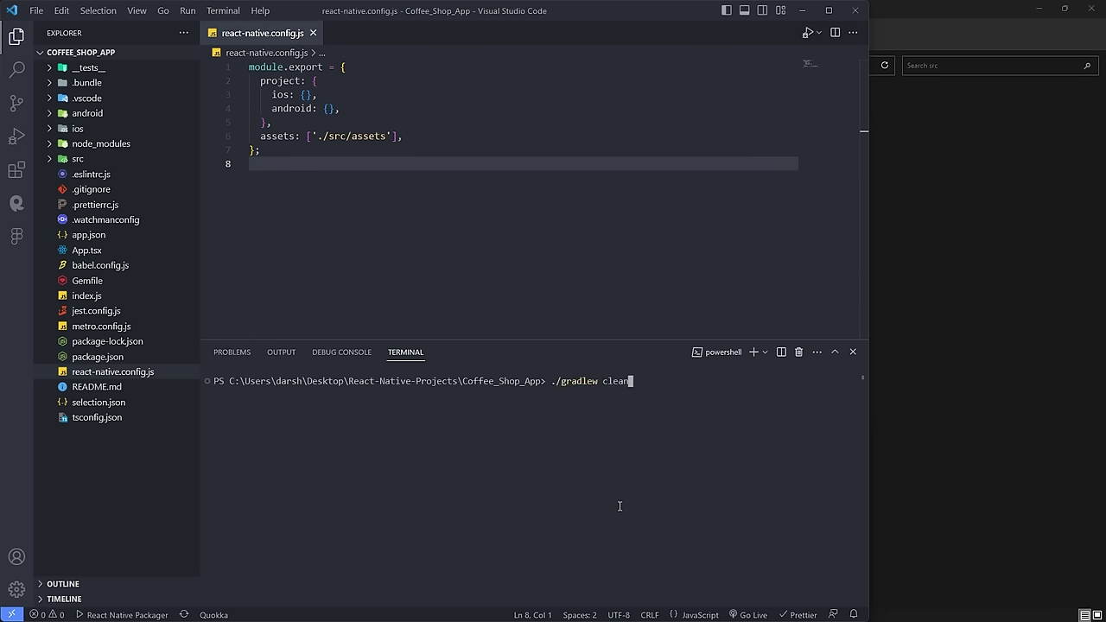
{"action": "key", "text": "Escape"}
{"action": "type", "text": "npx react-native-asset"}
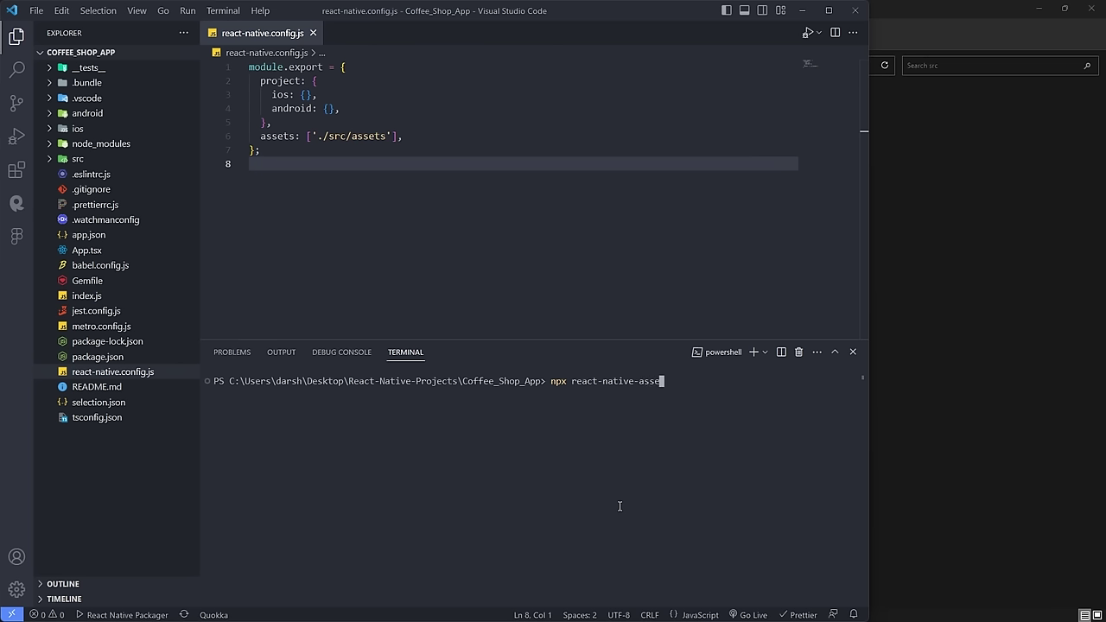